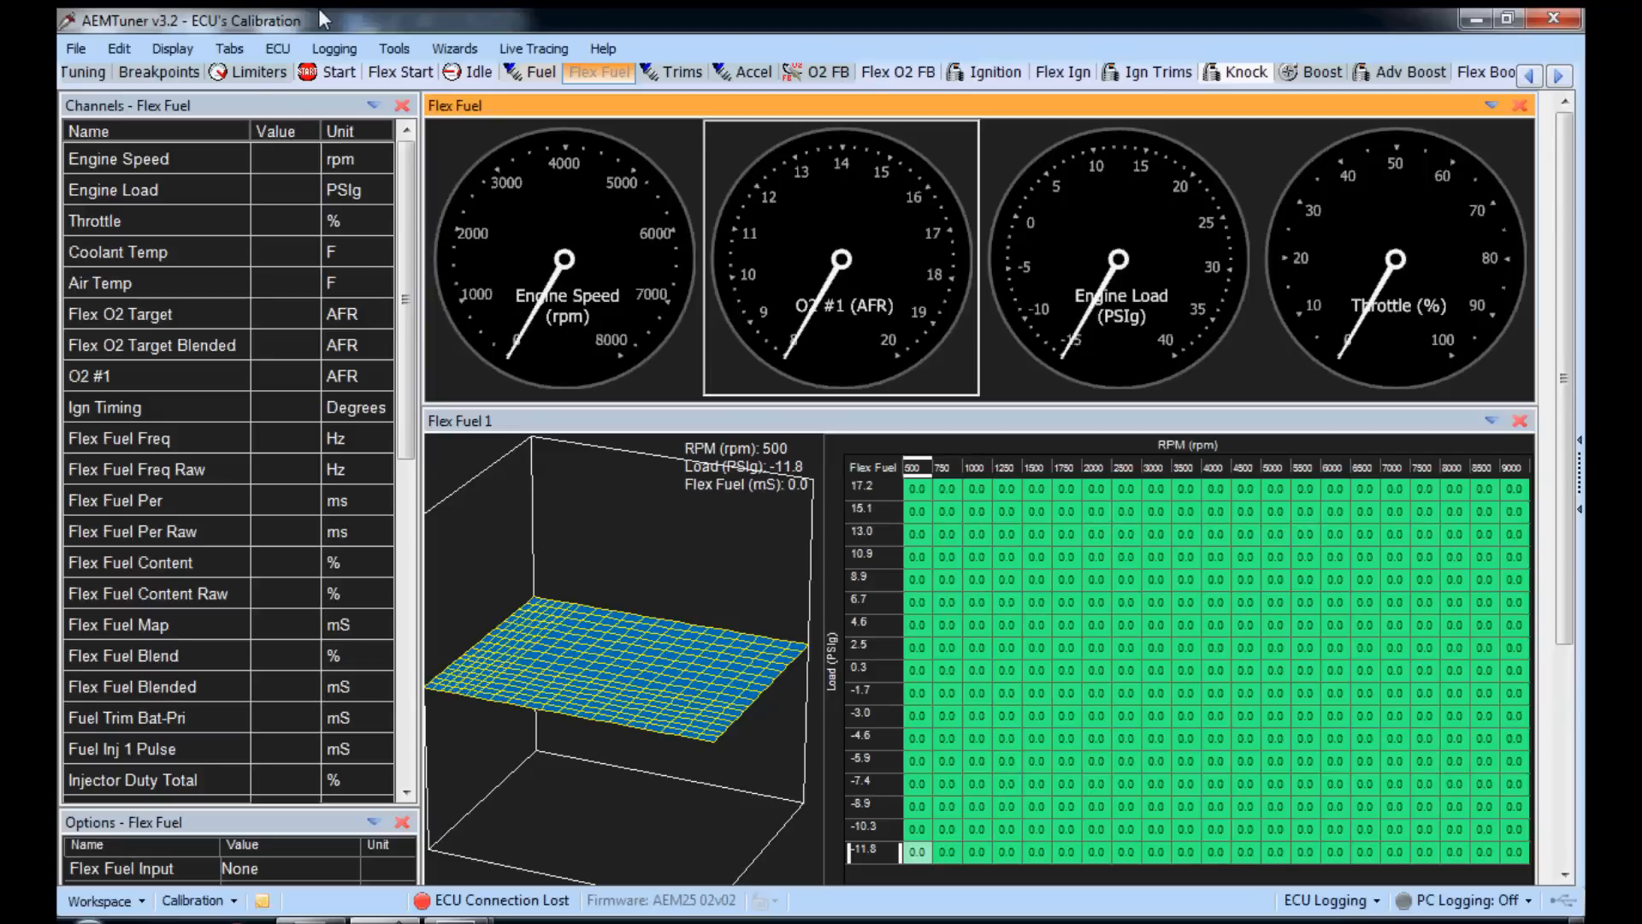
- Launch Clear EMS Firmware from the ECU menu, acknowledge the warning and reach Step 1: Disassemble ECU
click(337, 48)
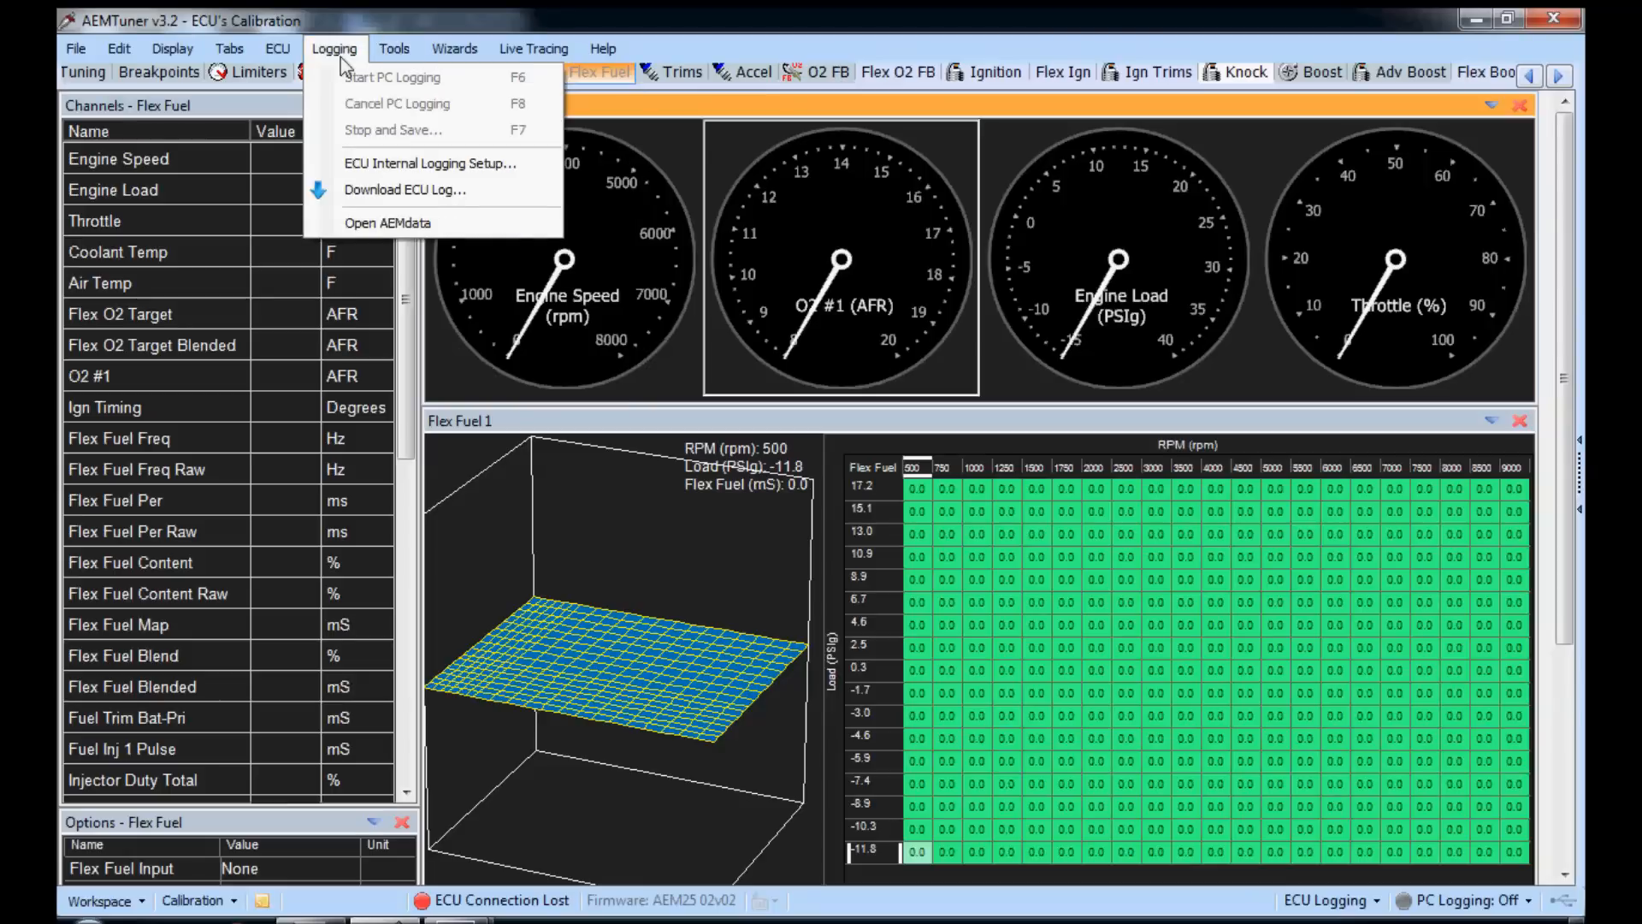
mouse_move(277, 48)
click(354, 296)
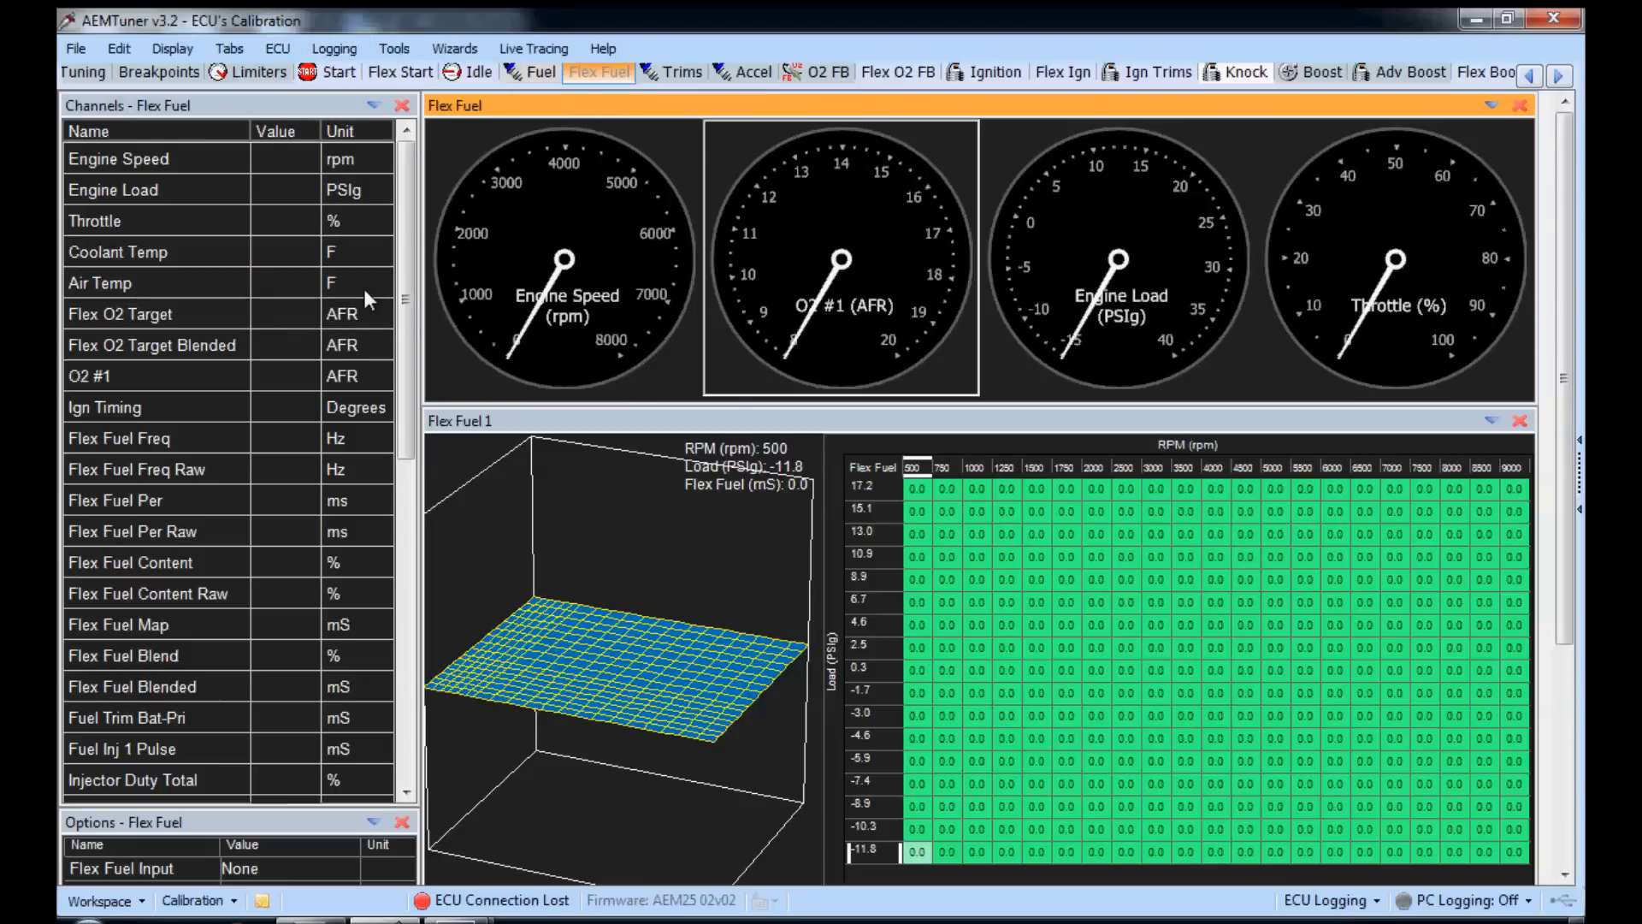
click(147, 499)
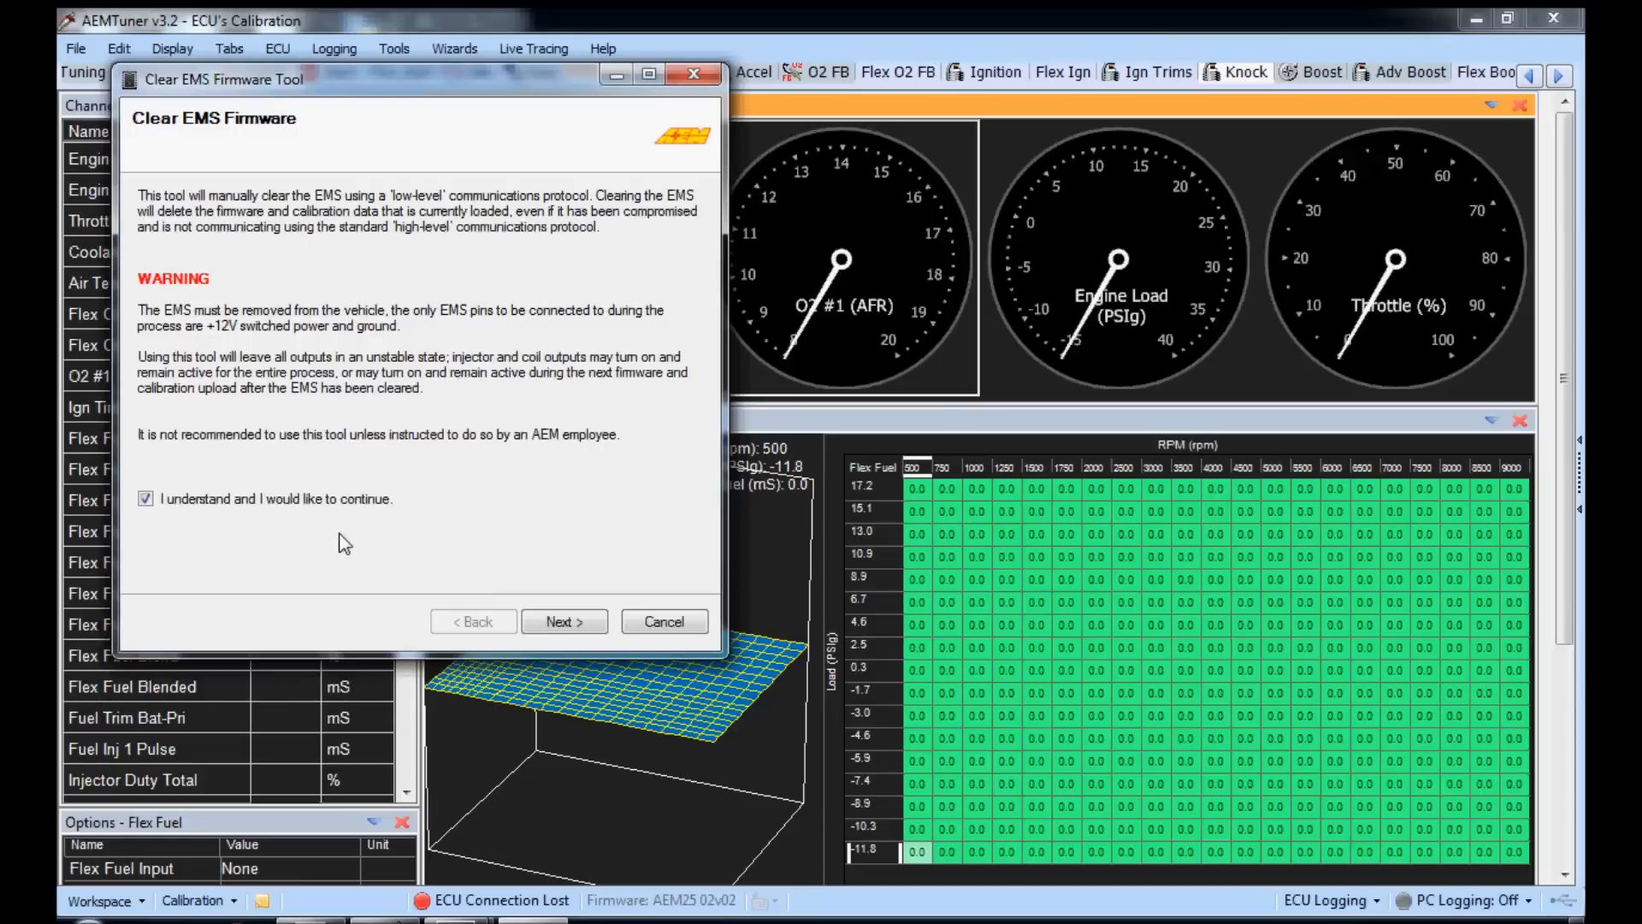
click(562, 623)
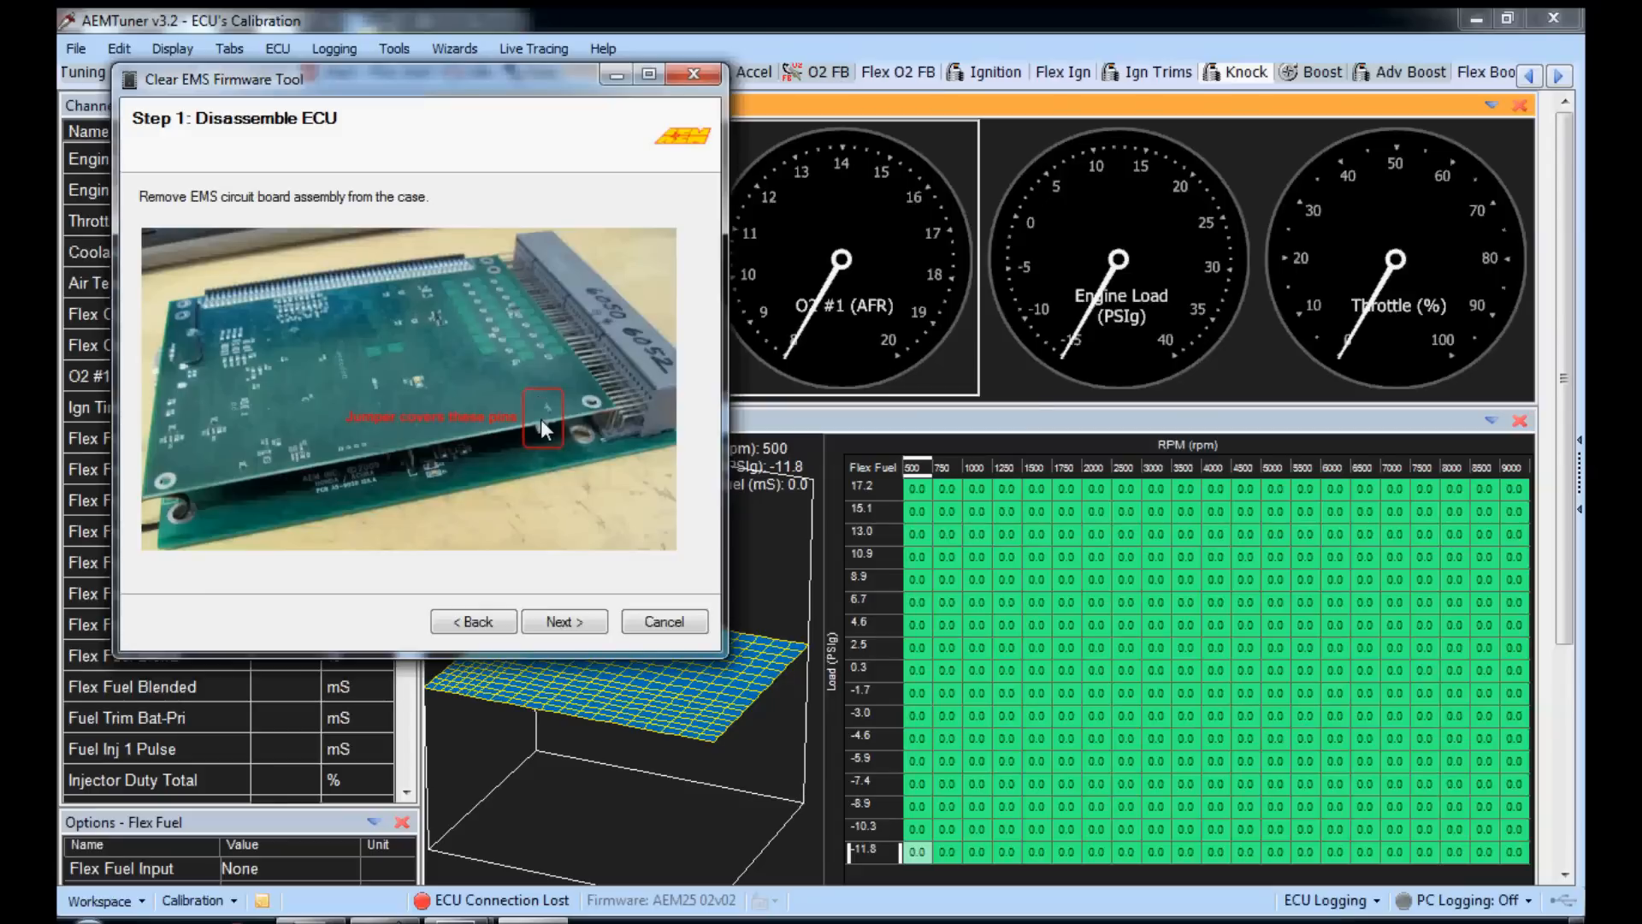
- Advance past Step 1: Disassemble ECU and Step 2: Place Jumper to Step 3: Connect and Flash
click(564, 622)
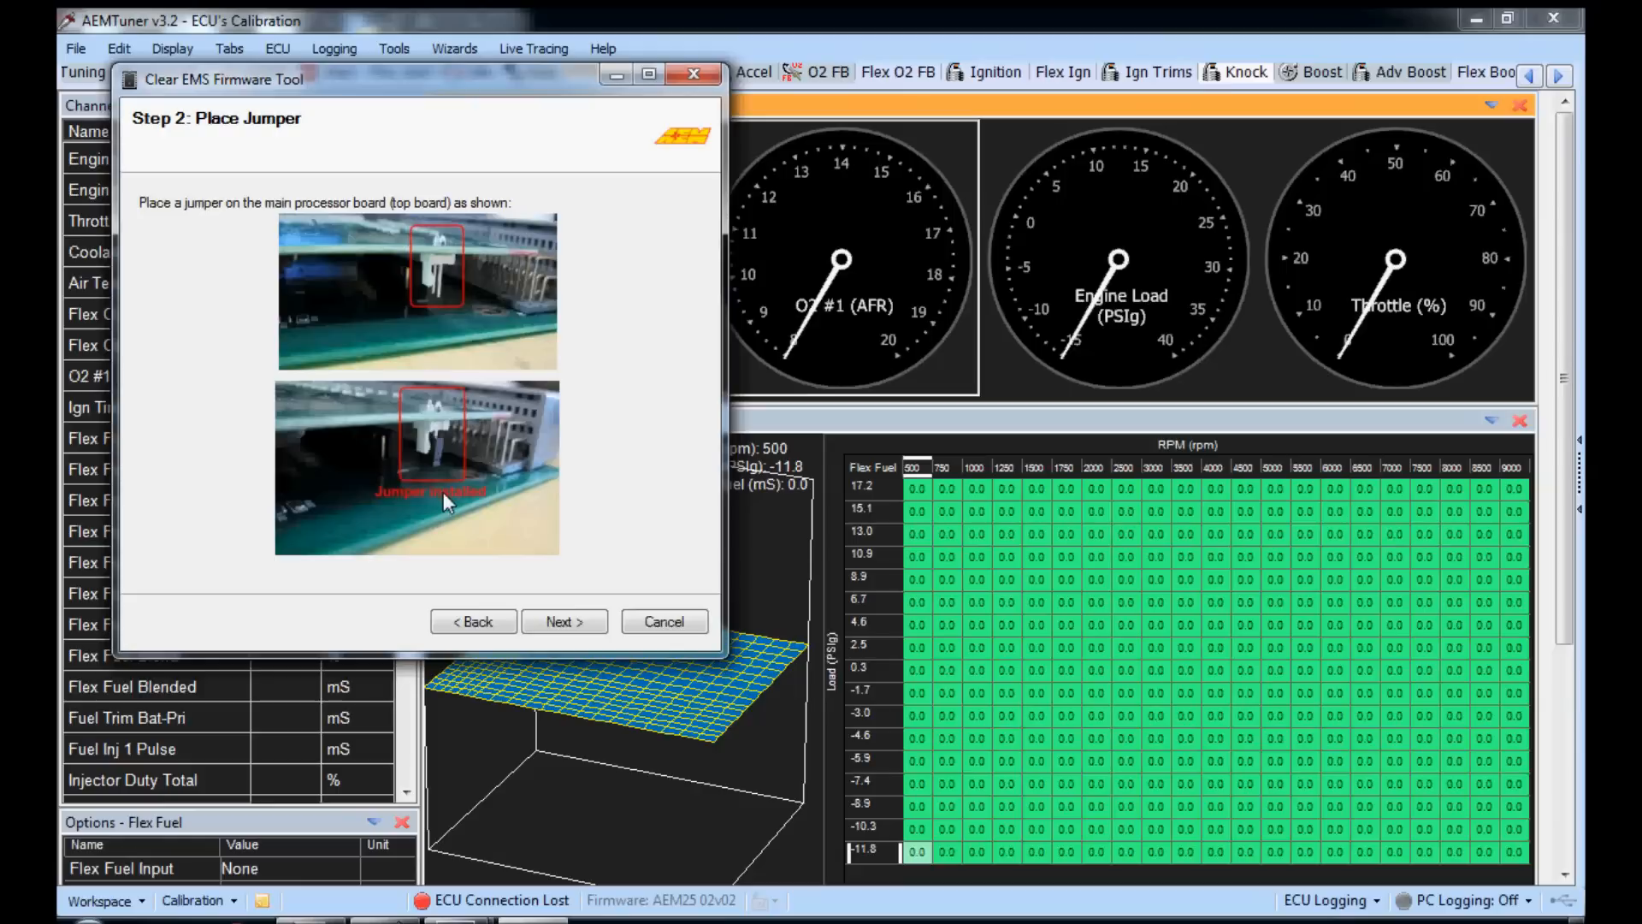
click(565, 622)
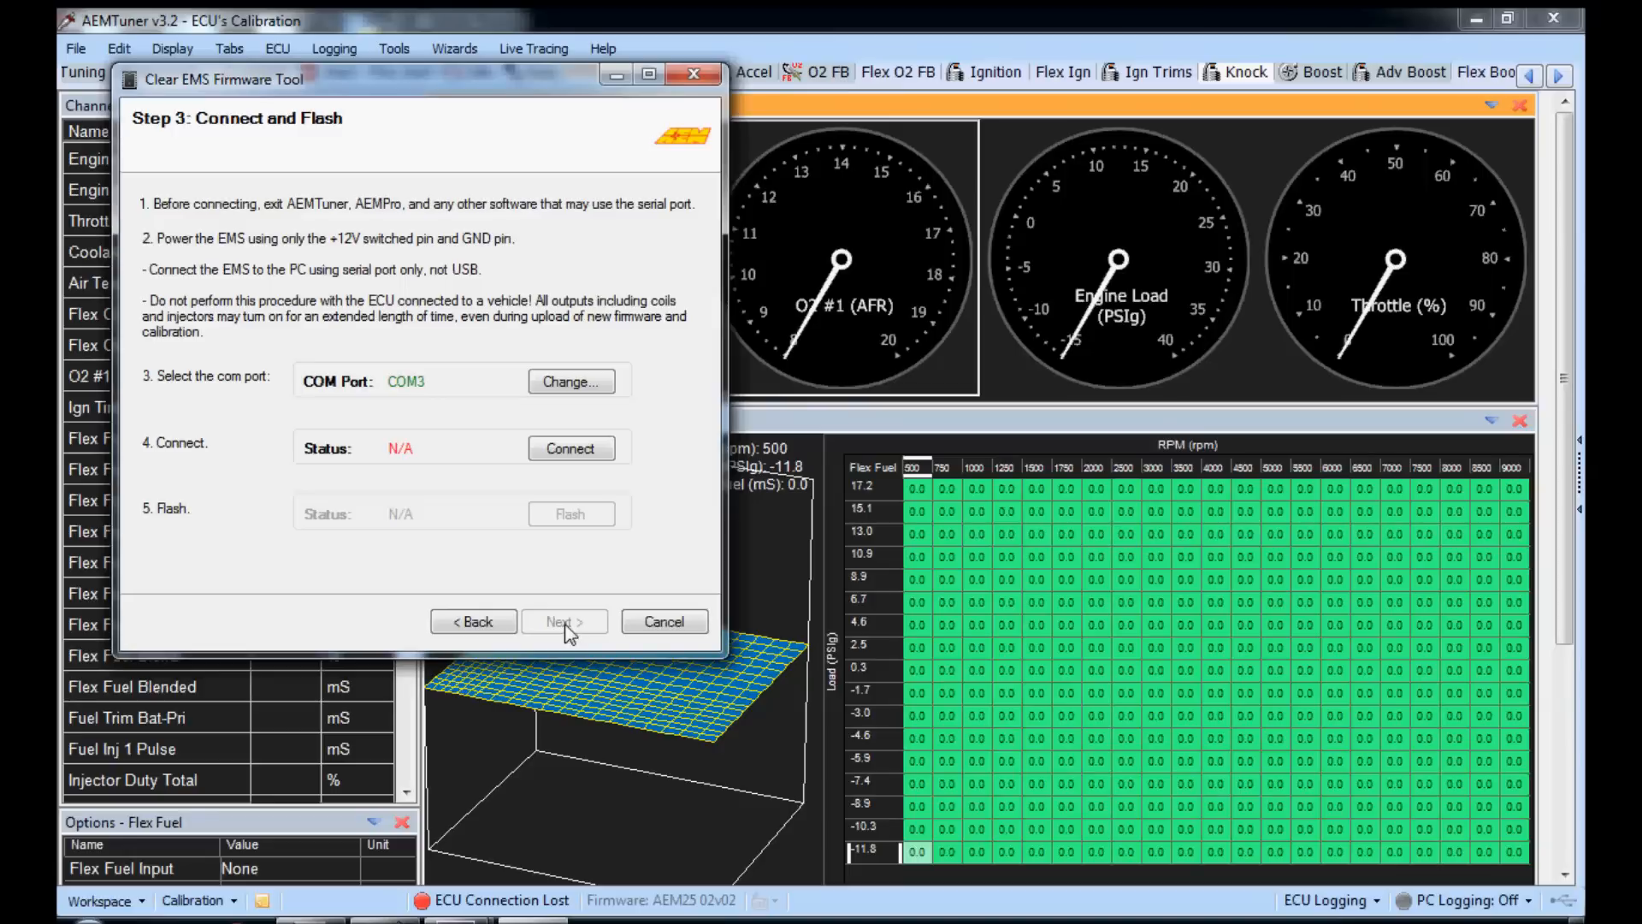
- Change the clearing tool's serial port from COM3 to COM1
click(572, 381)
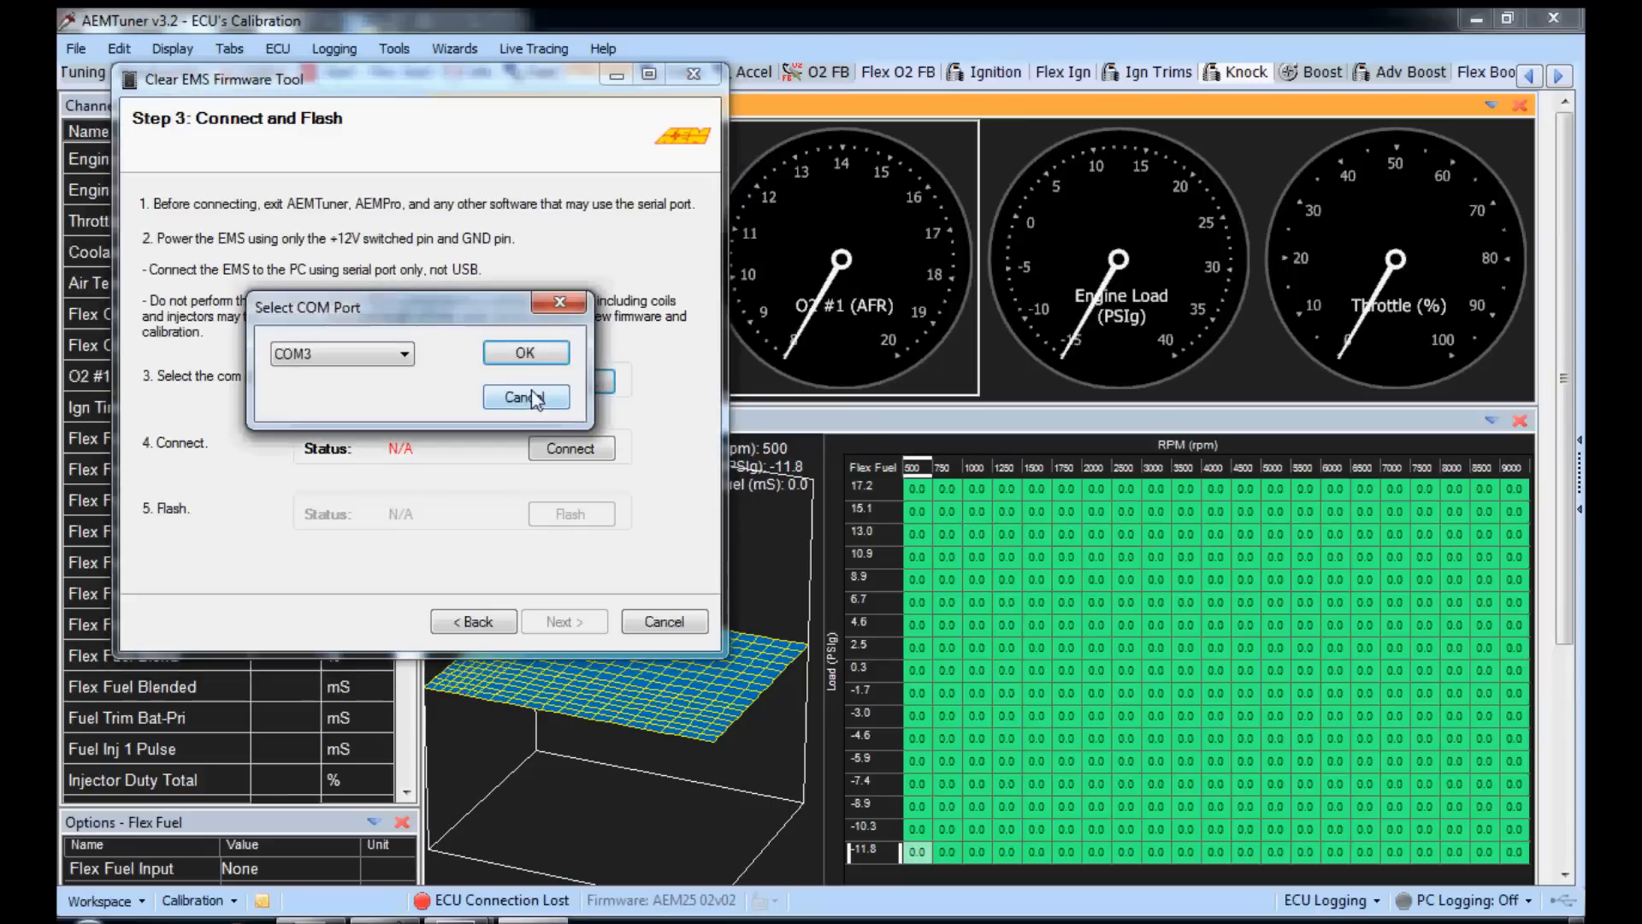
click(406, 354)
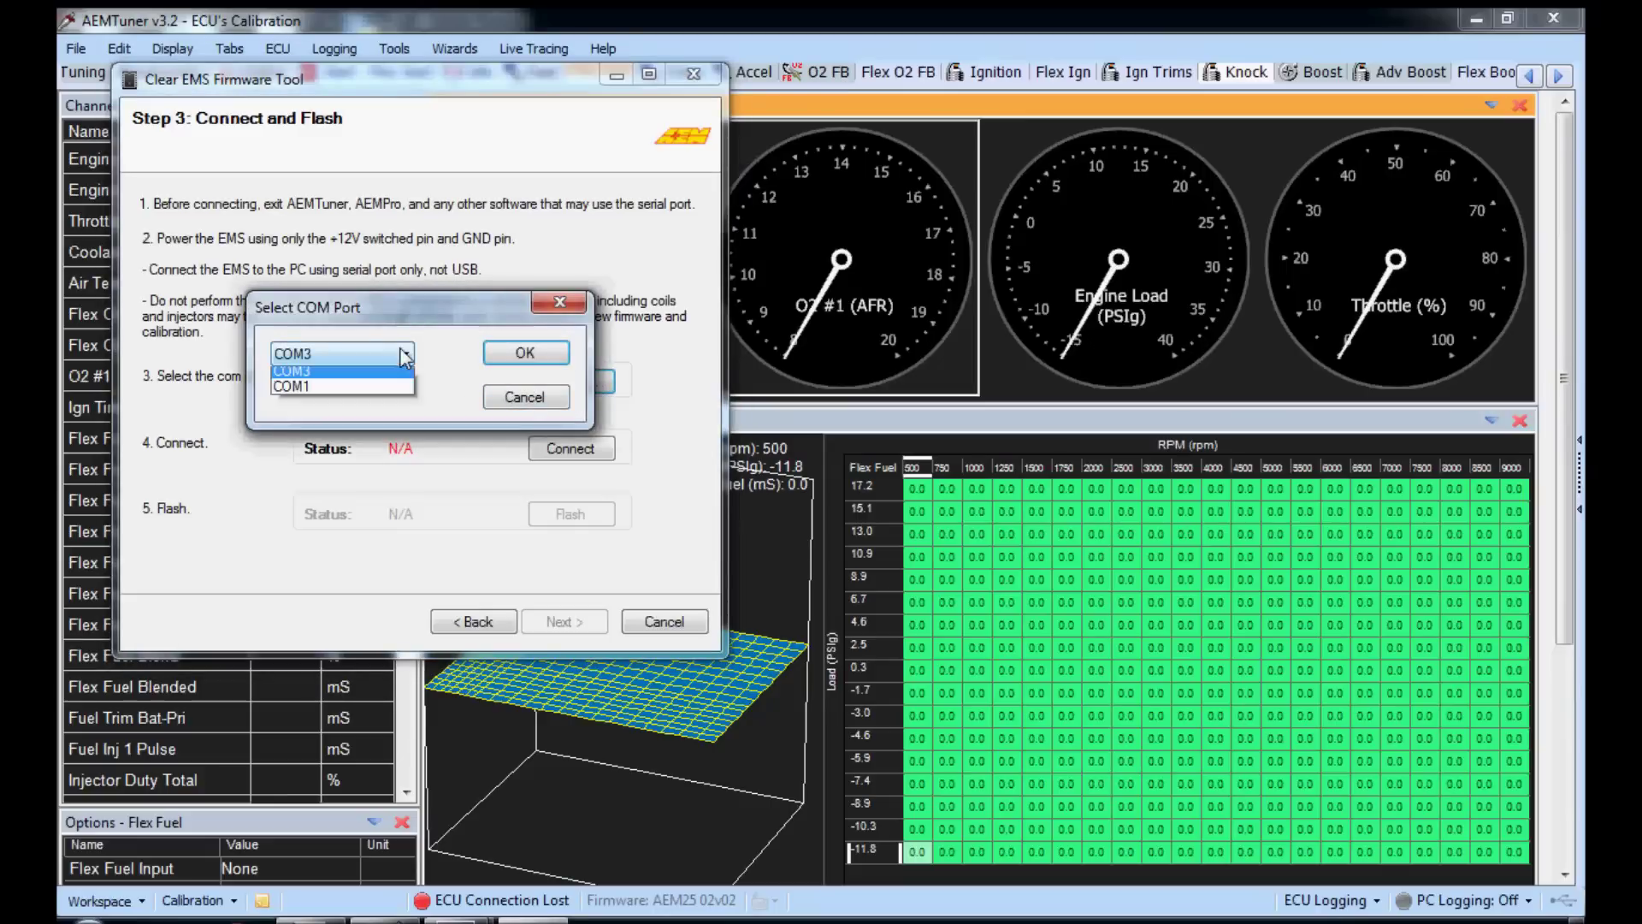
click(400, 394)
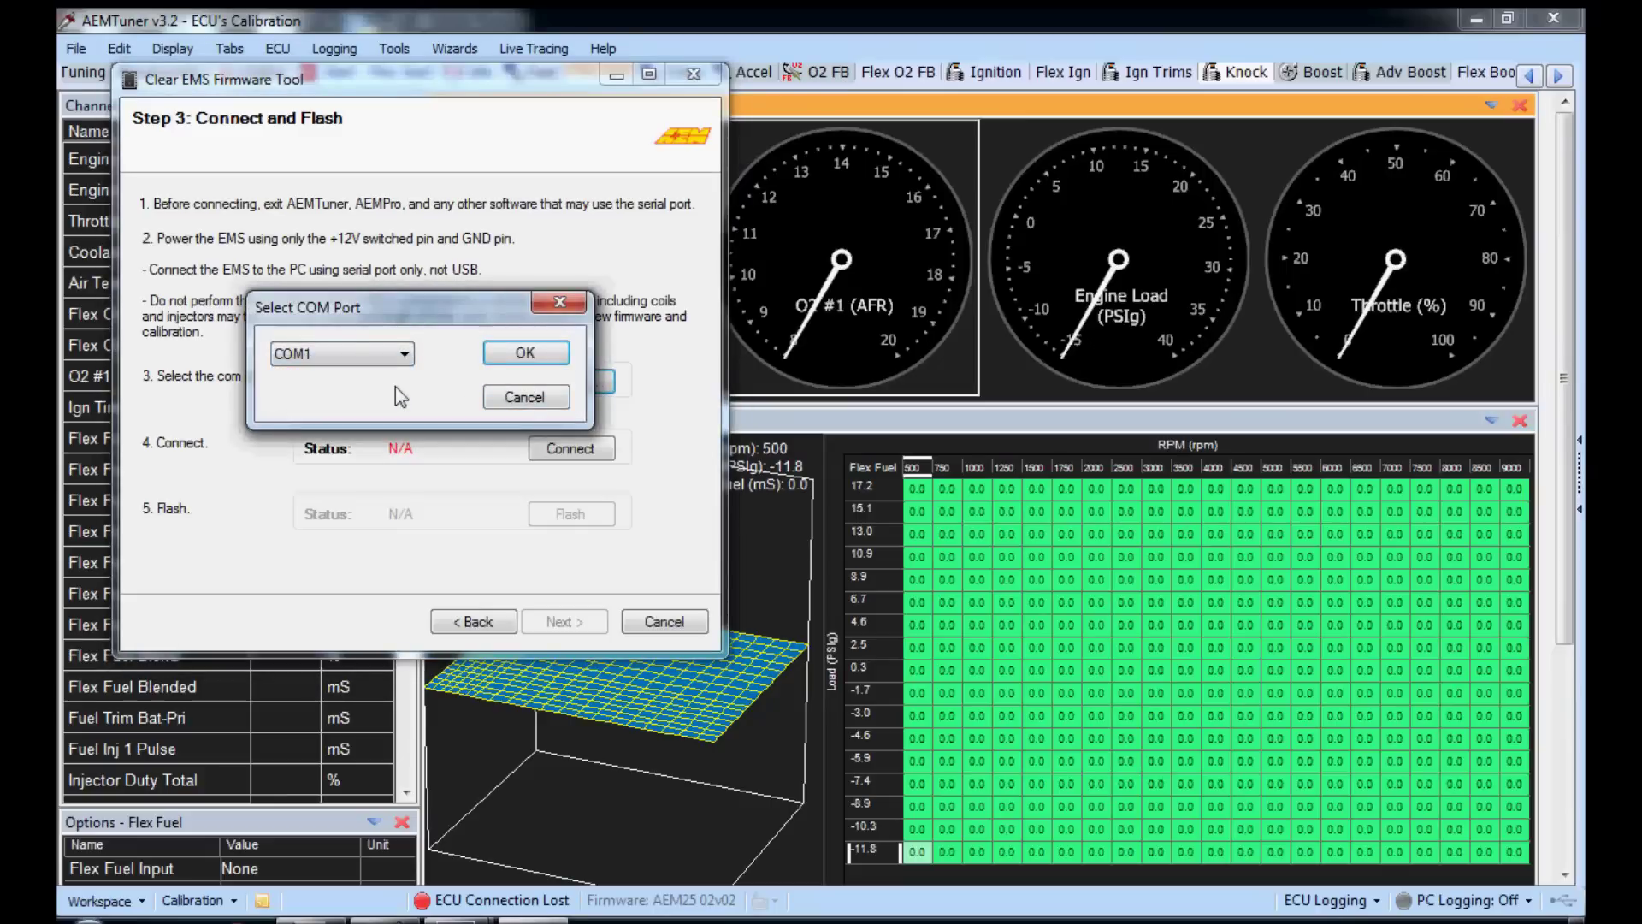
click(526, 354)
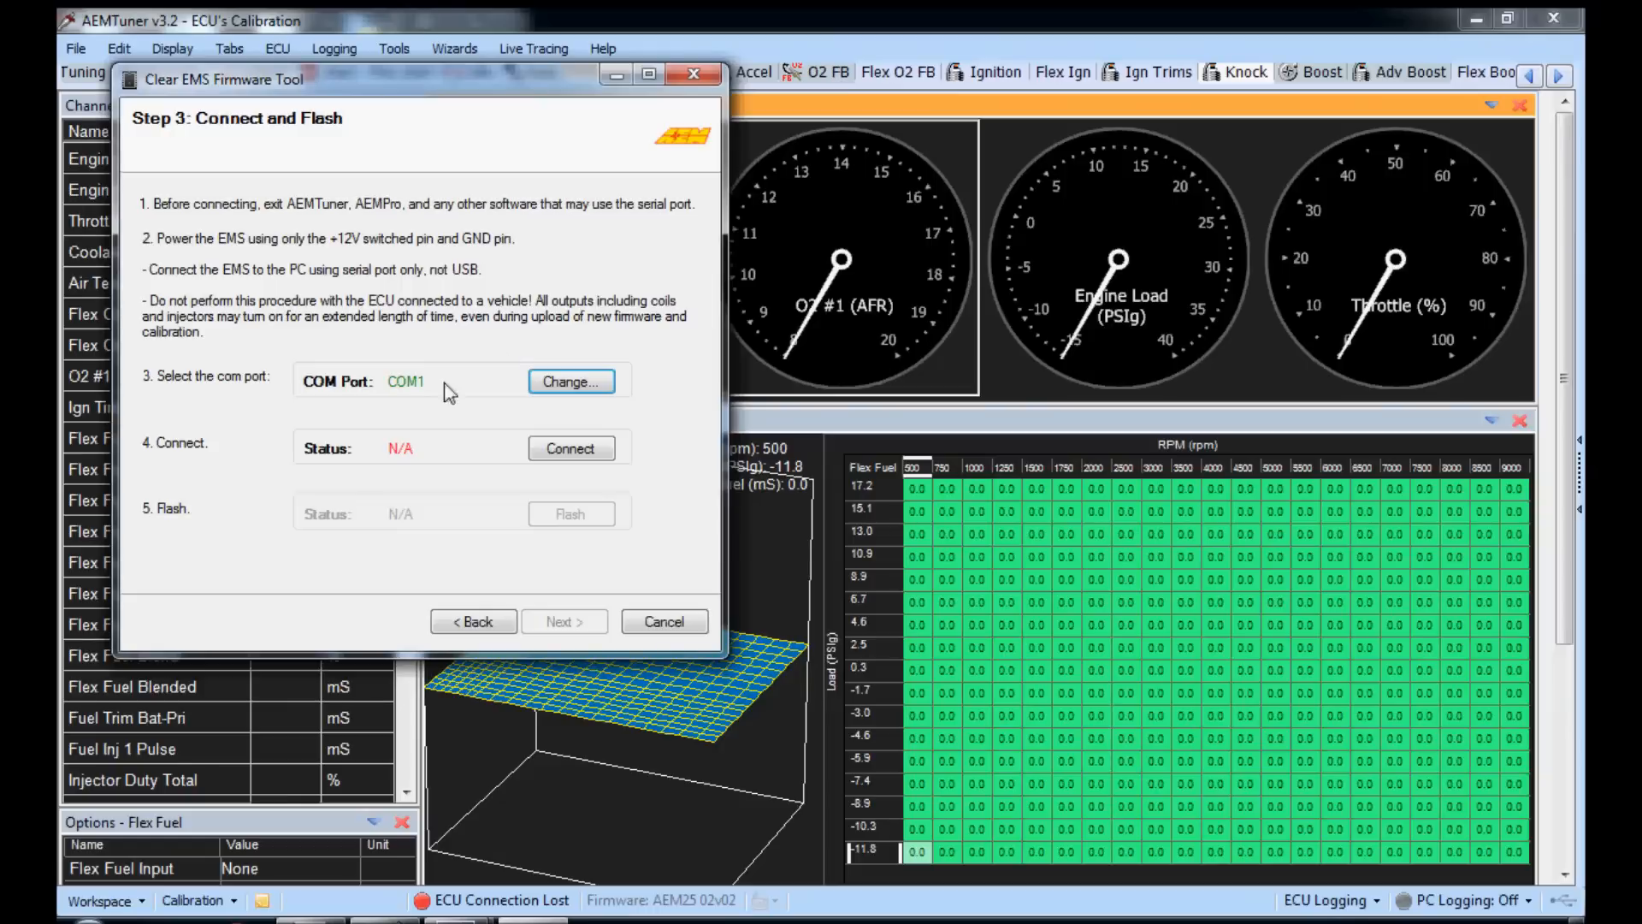
- Connect to the EMS over COM1, flash to clear the firmware, and continue once Status shows Succeed
click(569, 452)
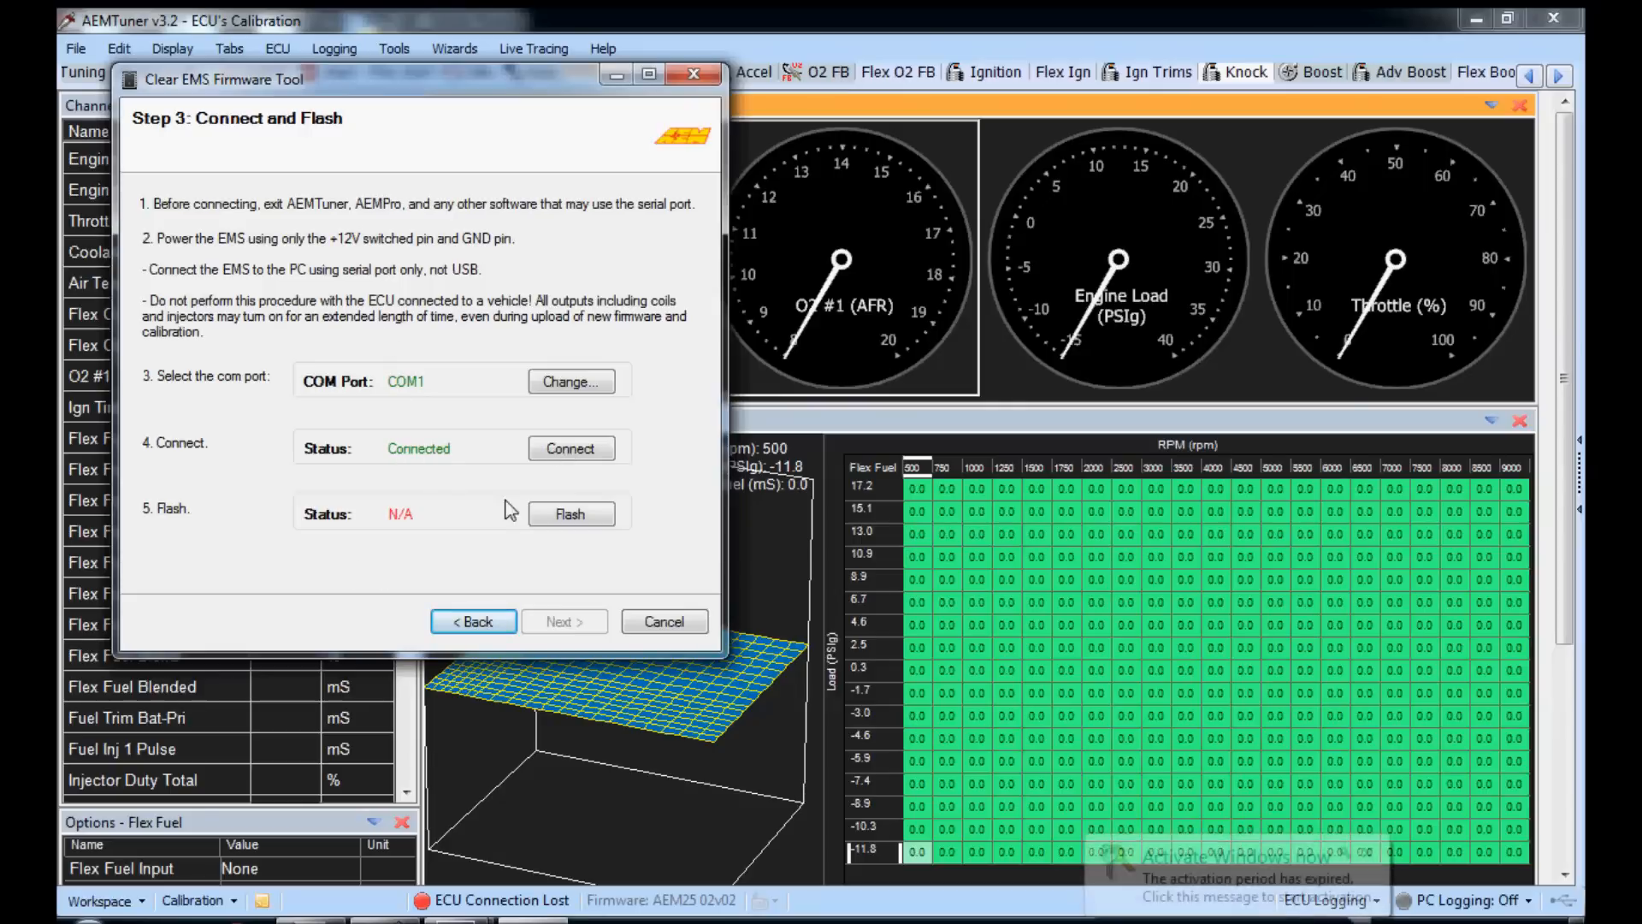
click(577, 513)
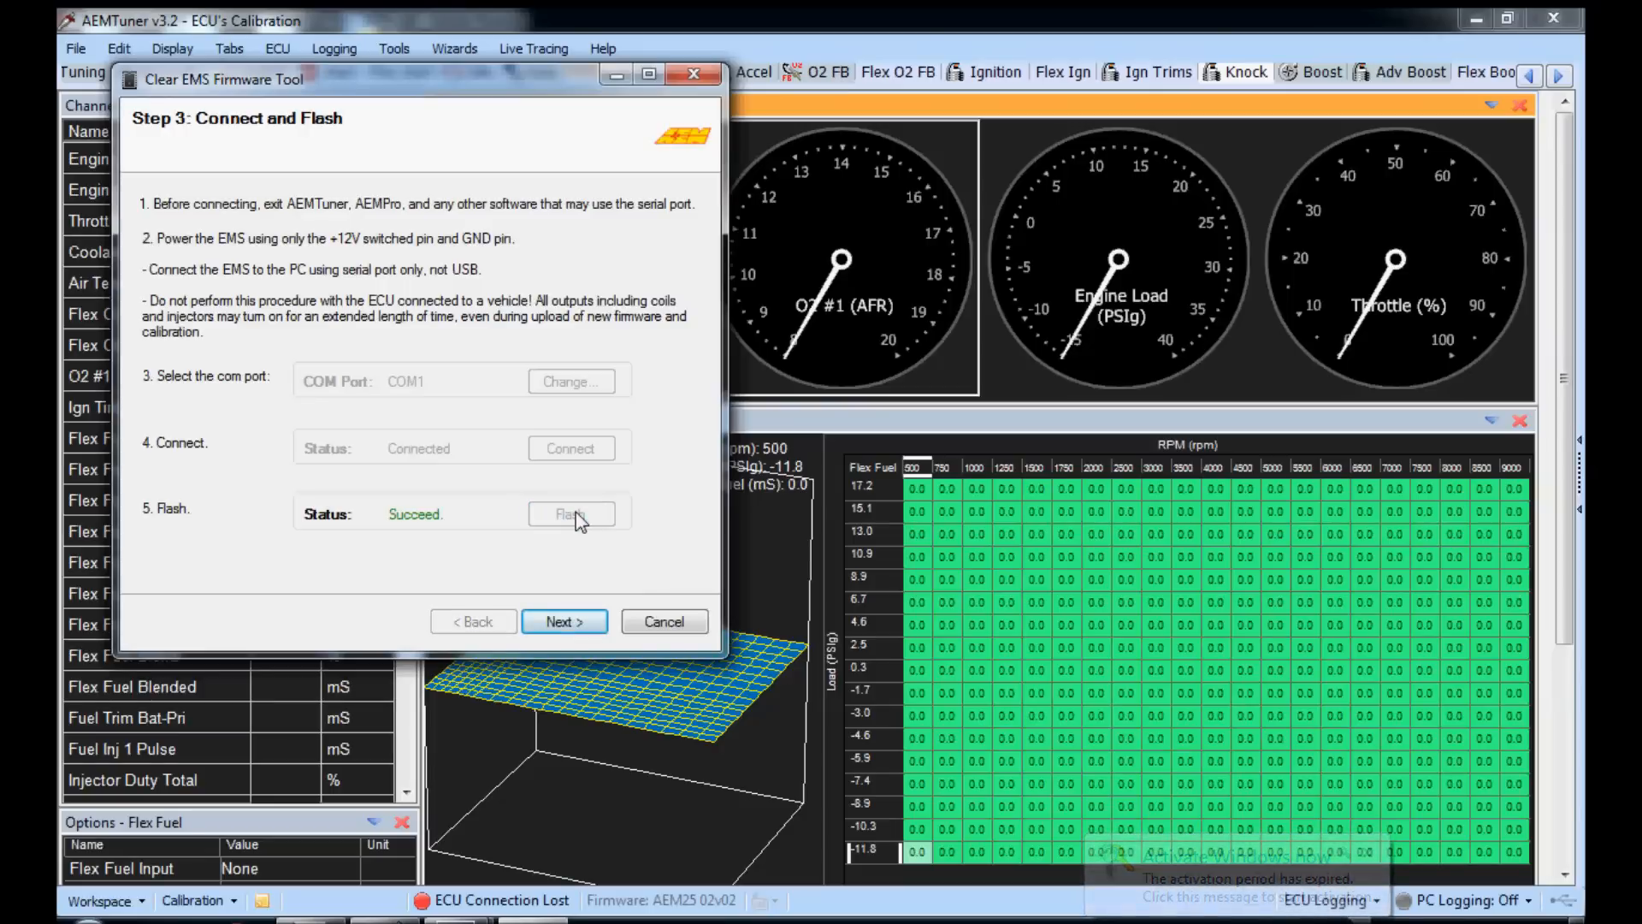
click(564, 621)
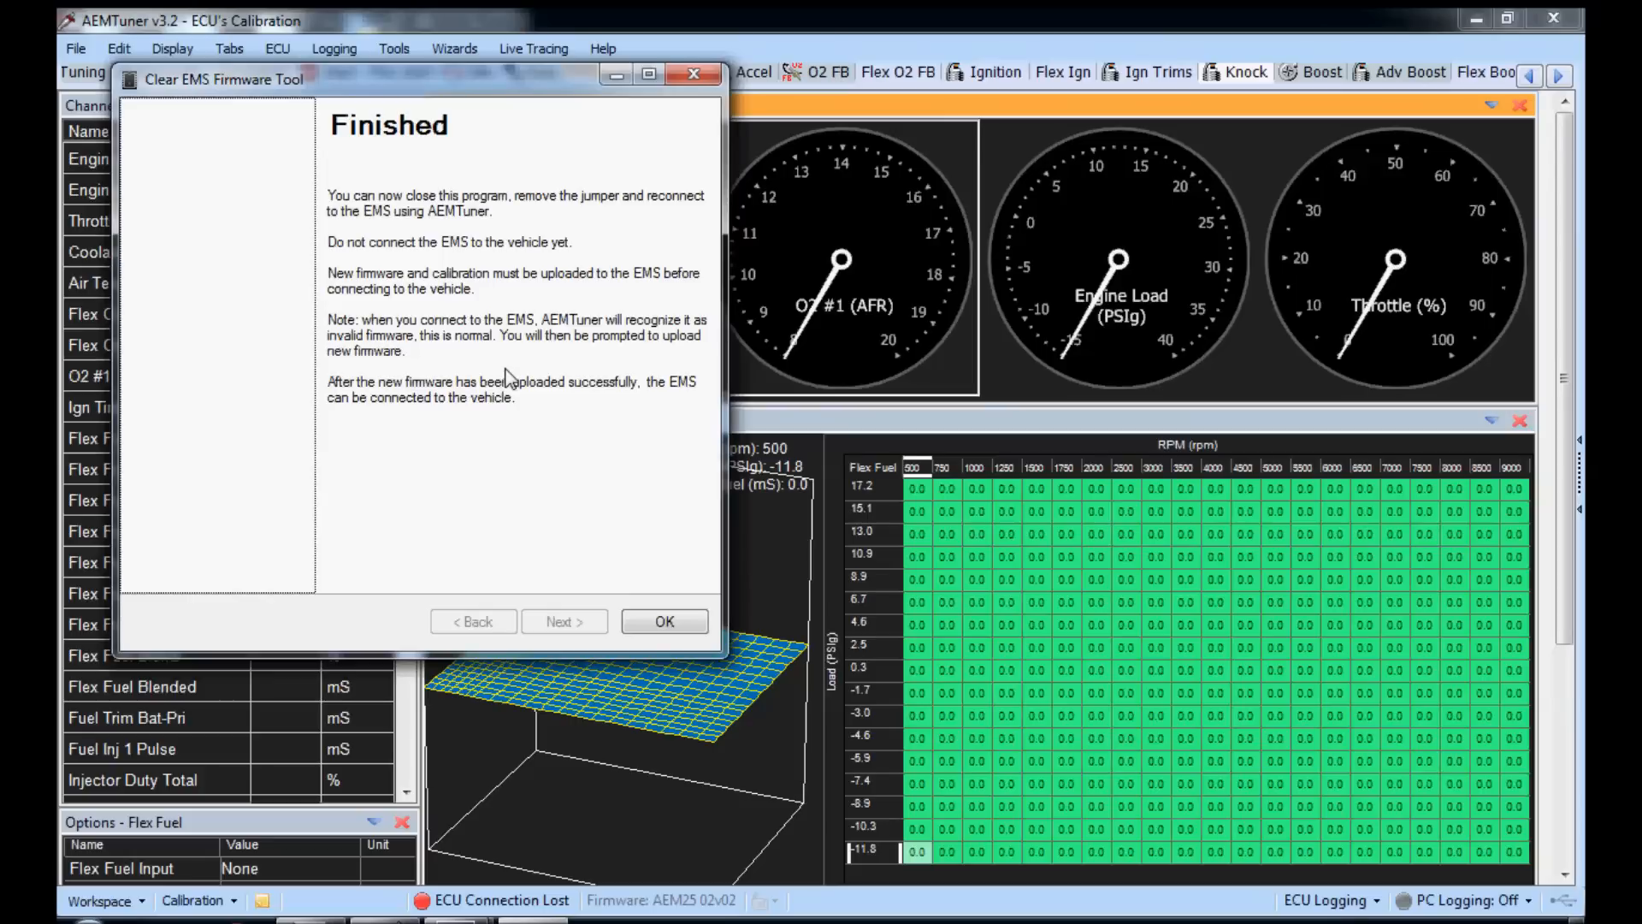
- Close the finished Clear EMS Firmware tool, returning to the Flex Fuel calibration page
click(665, 621)
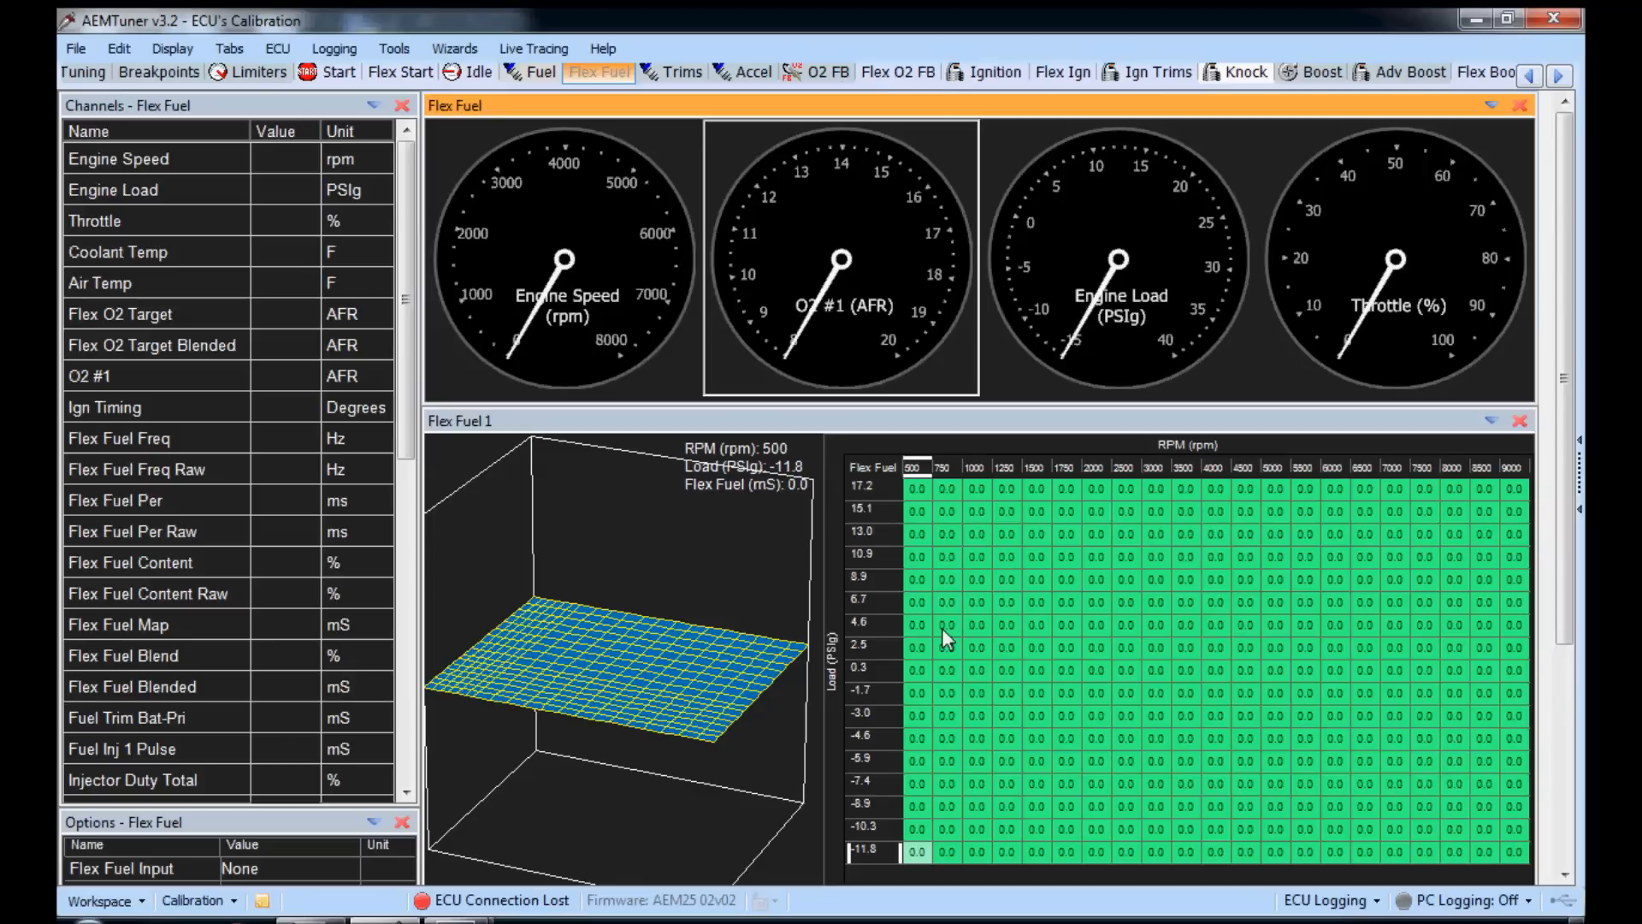
click(278, 50)
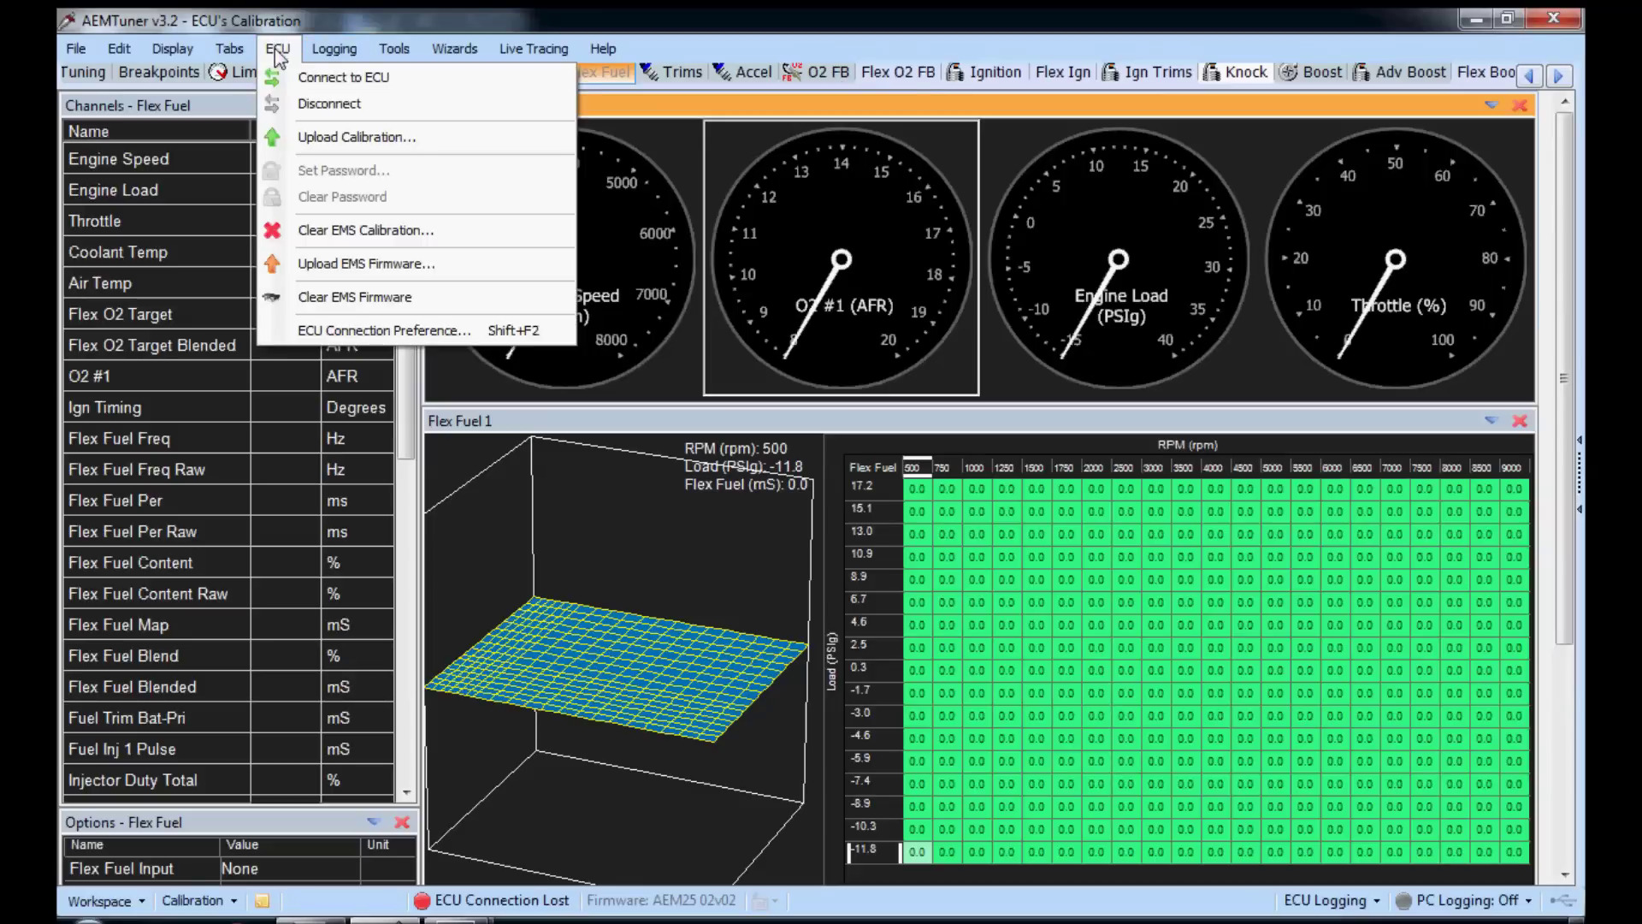
- In ECU Connection Preference choose Serial Port and search for the EMS, then cancel the search
click(411, 332)
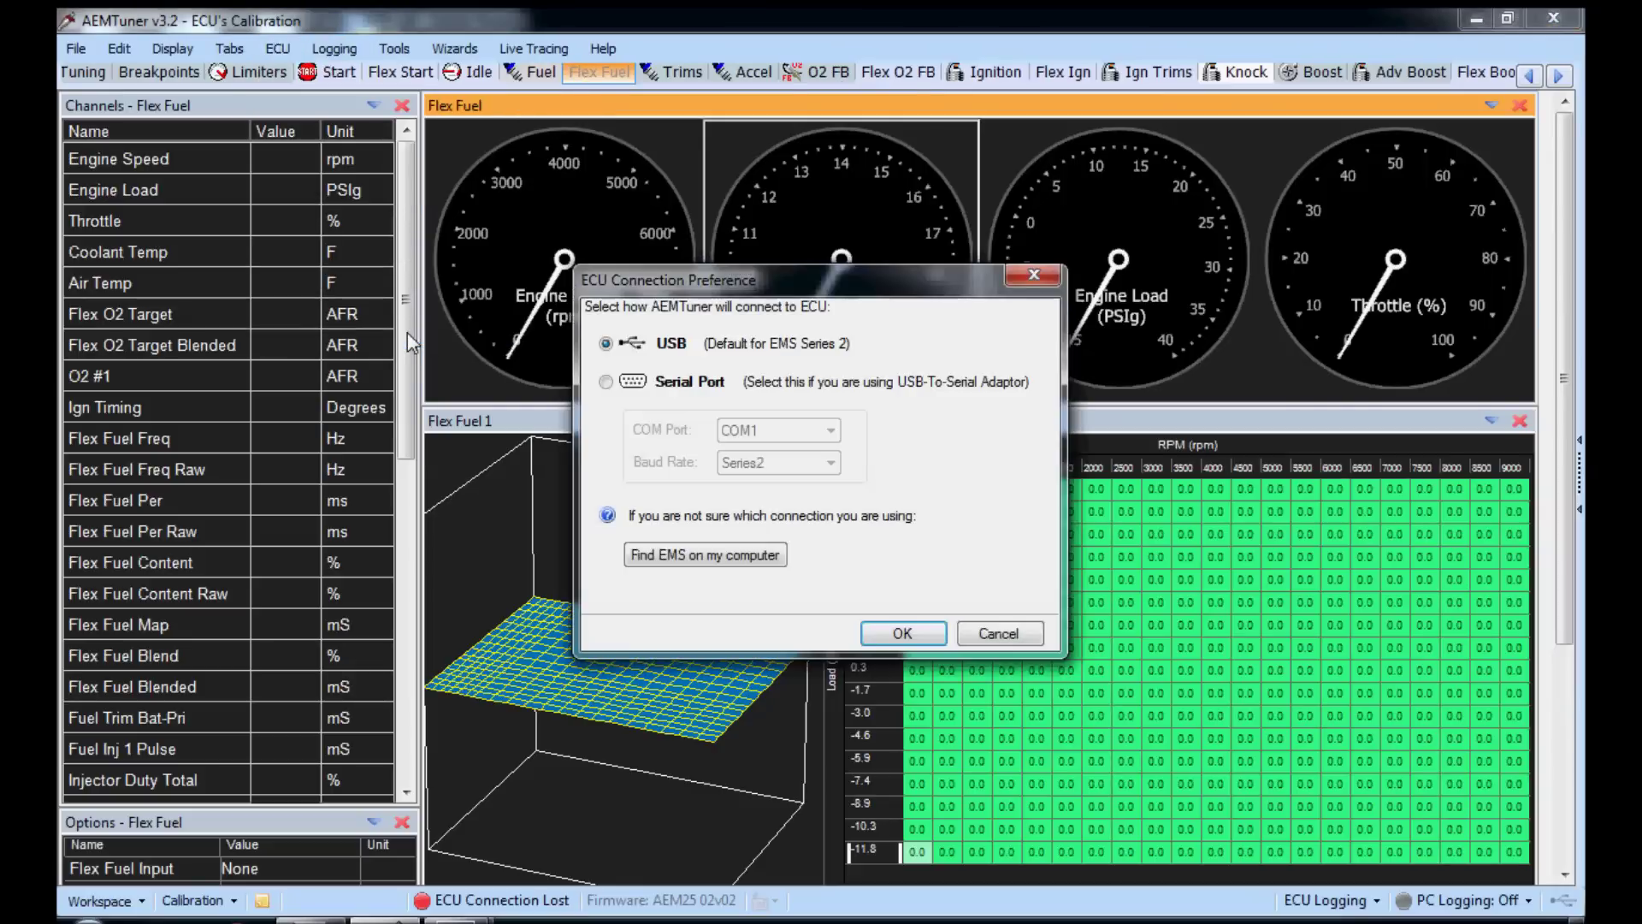
click(606, 382)
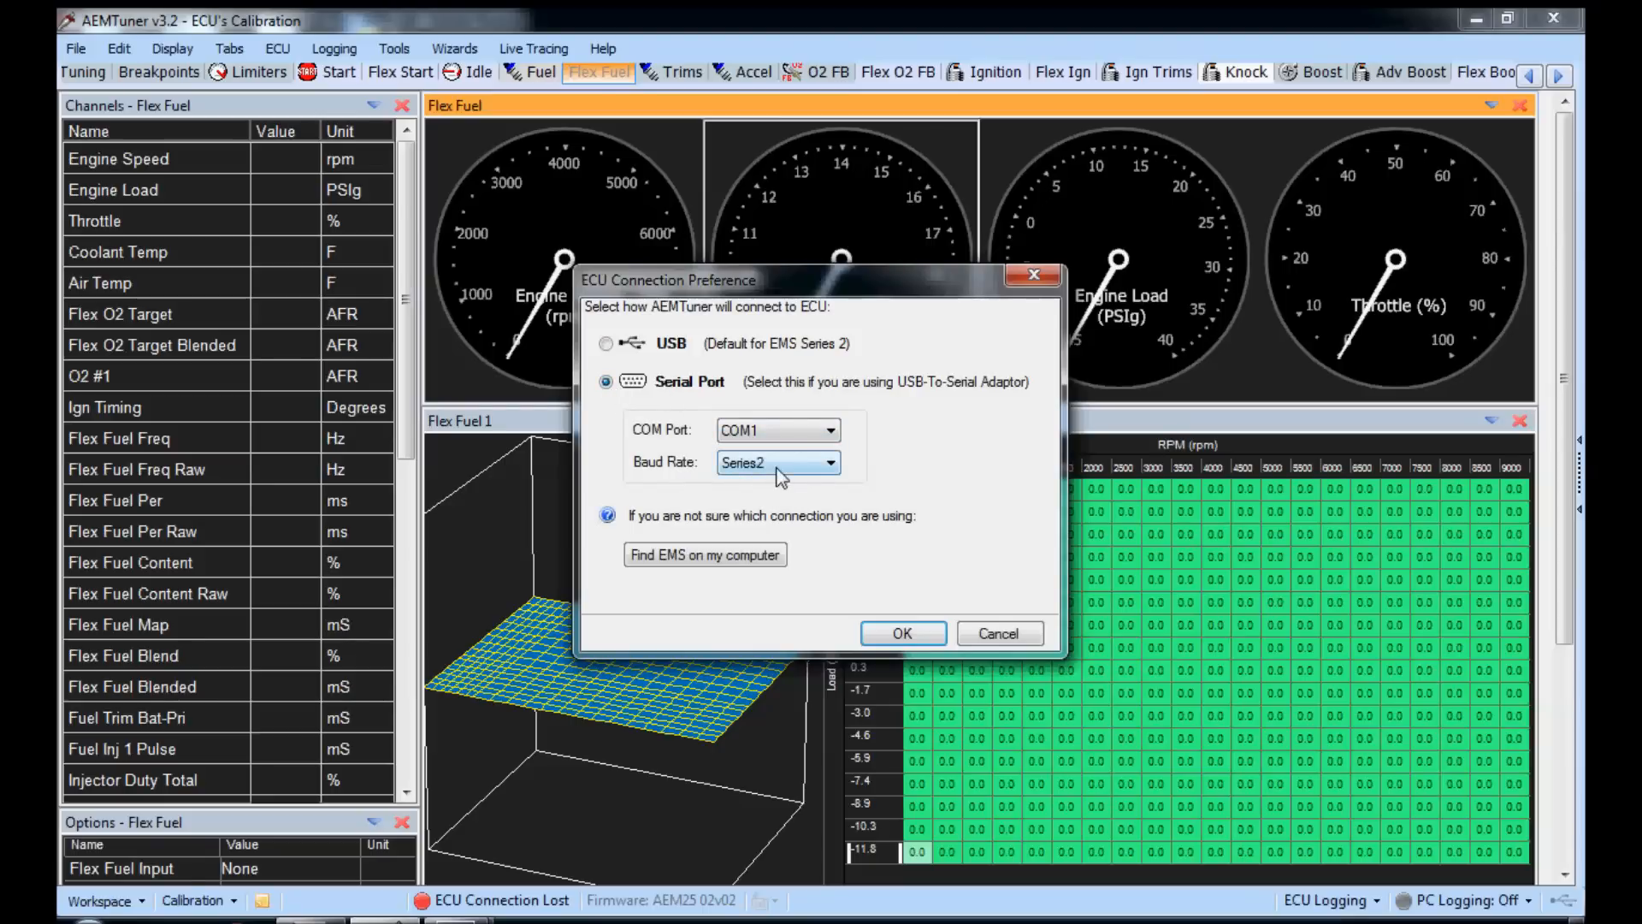
click(772, 562)
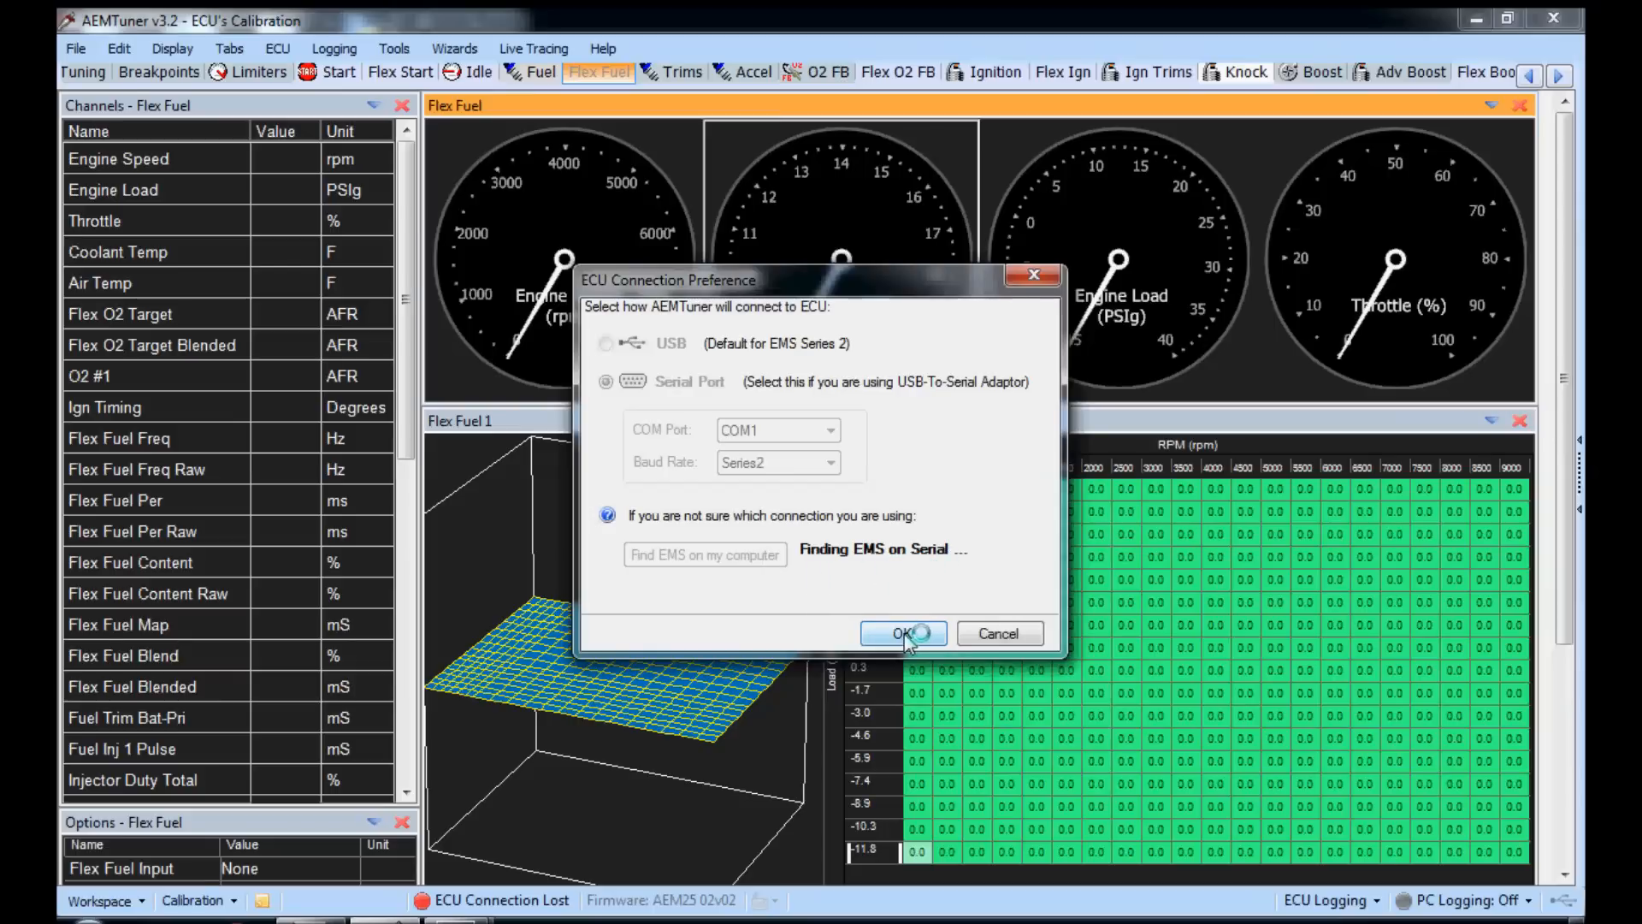
click(1002, 634)
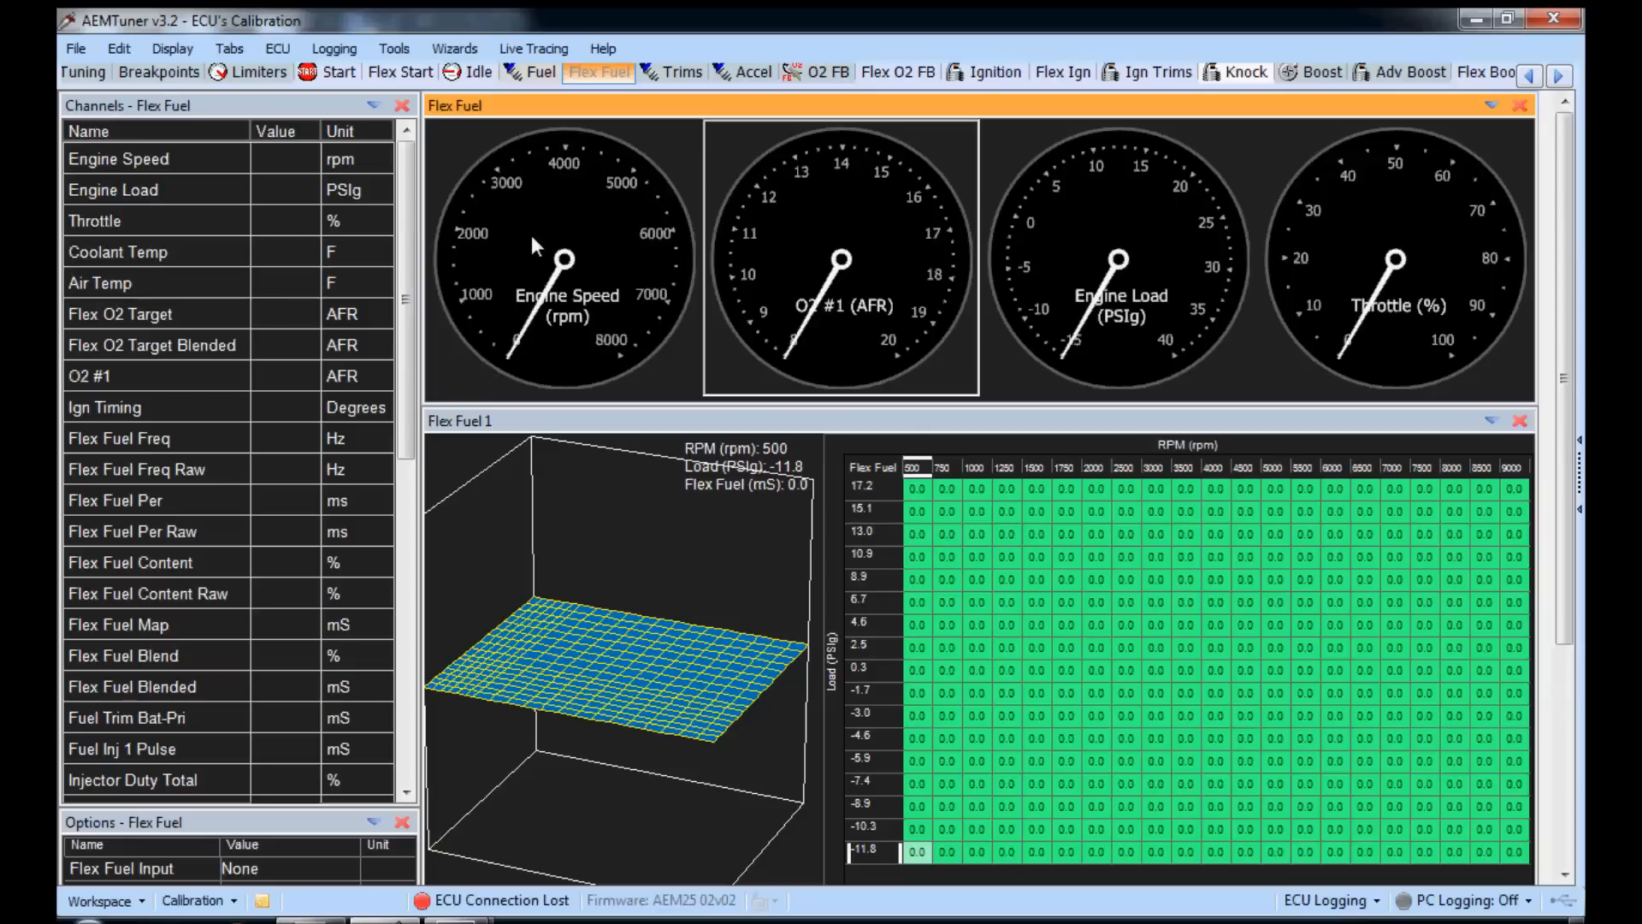
- Retry the serial-port EMS search from ECU Connection Preference and cancel it again
click(334, 50)
mouse_move(277, 49)
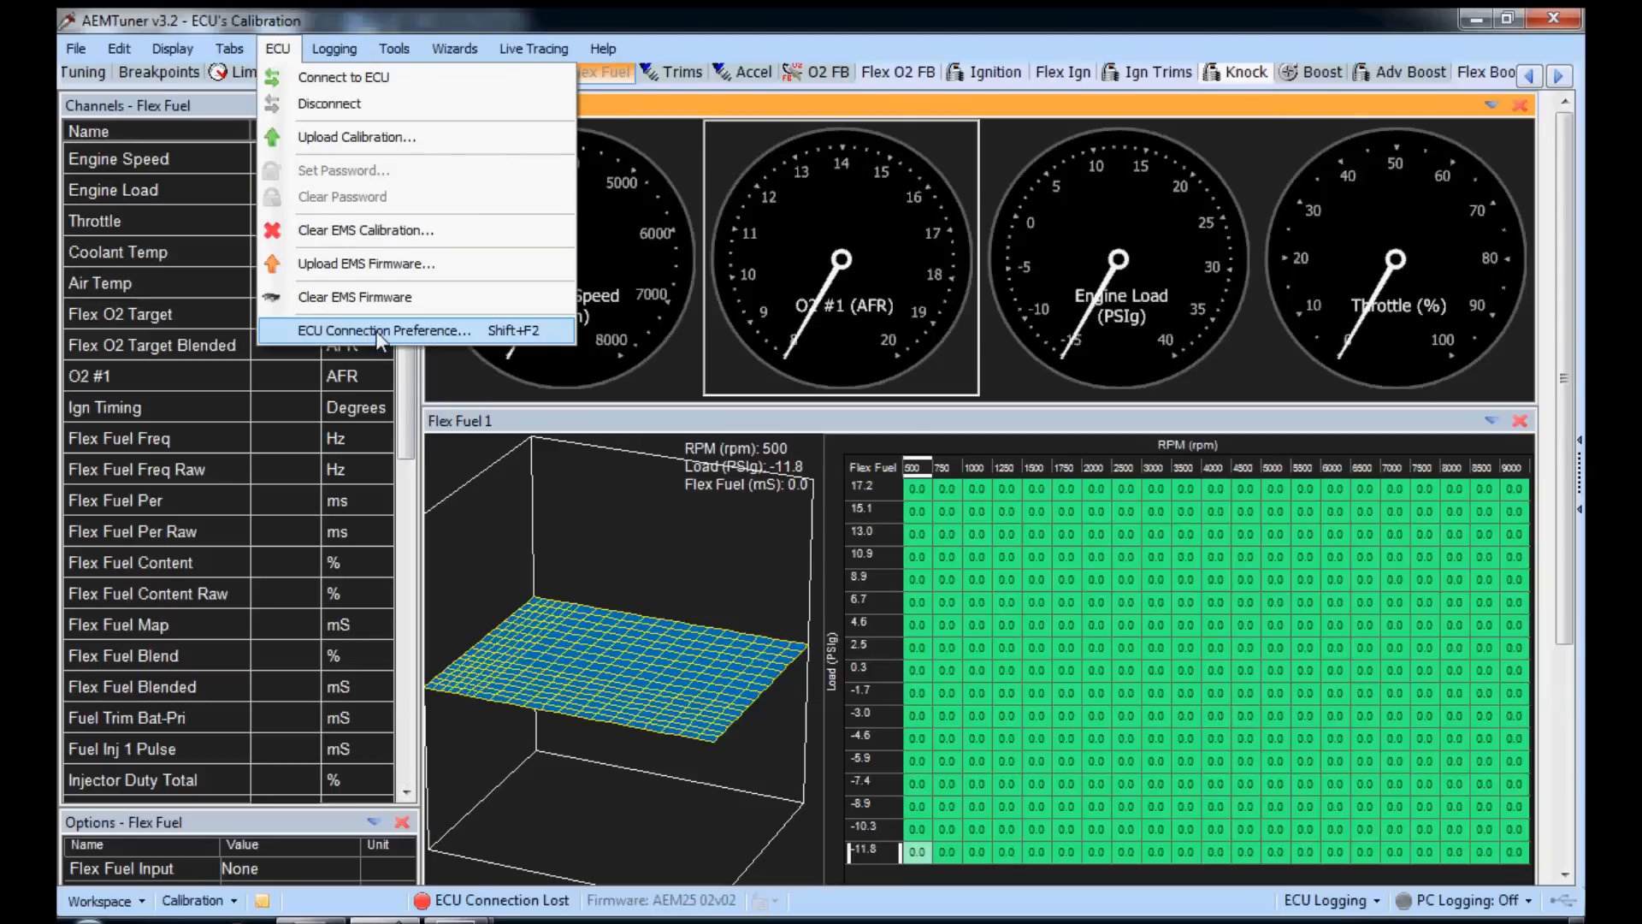
click(383, 330)
click(606, 383)
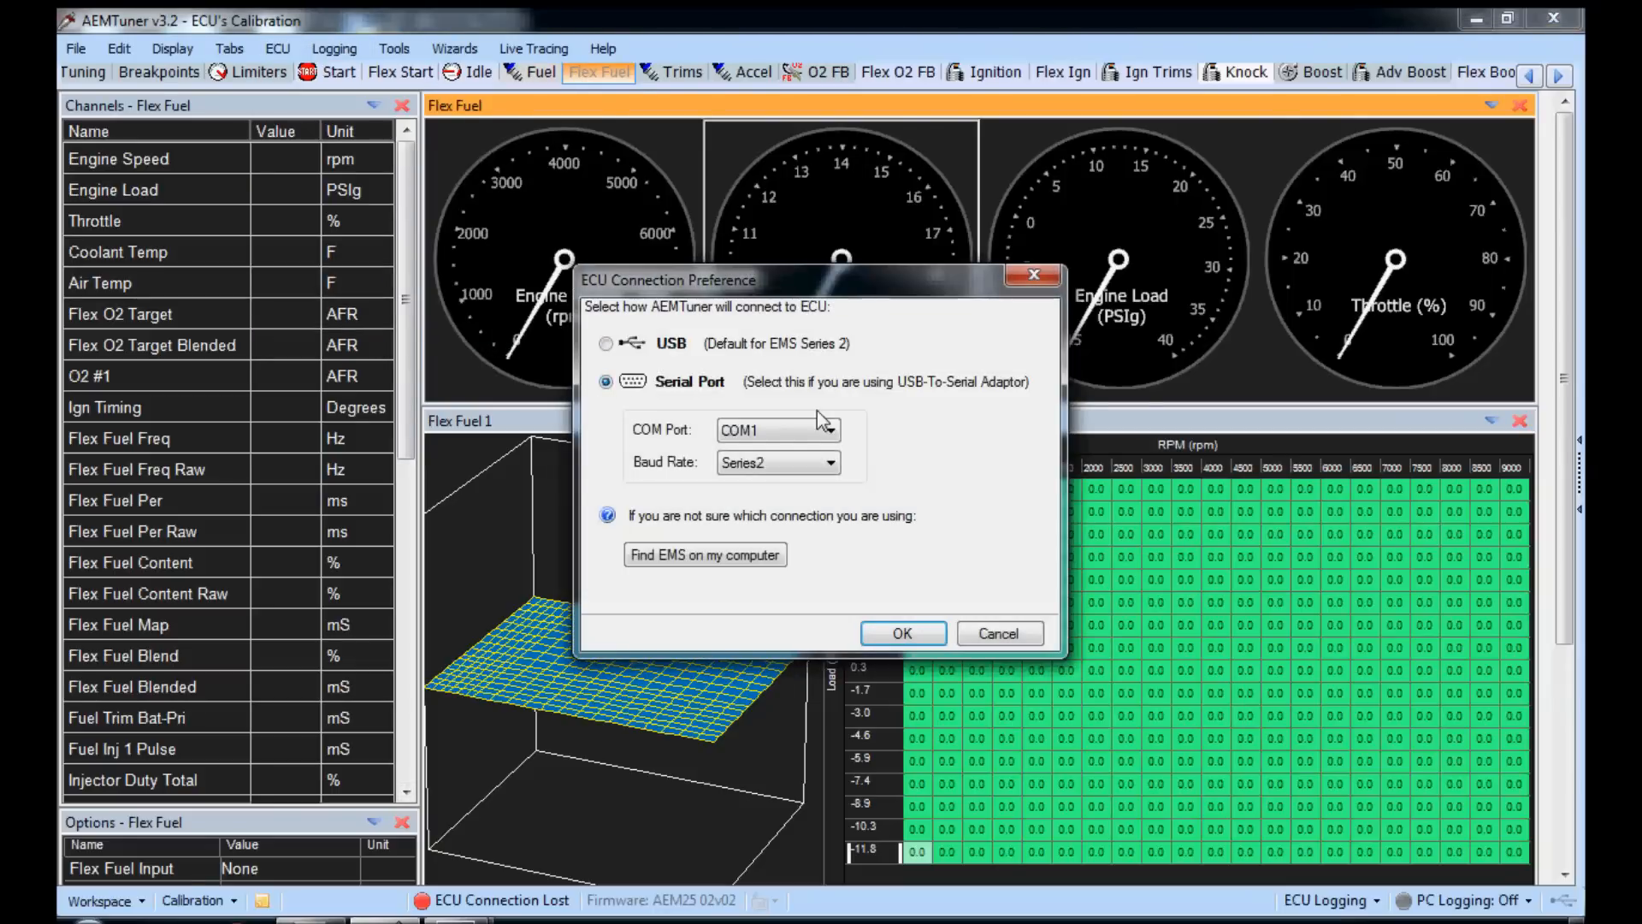
click(746, 556)
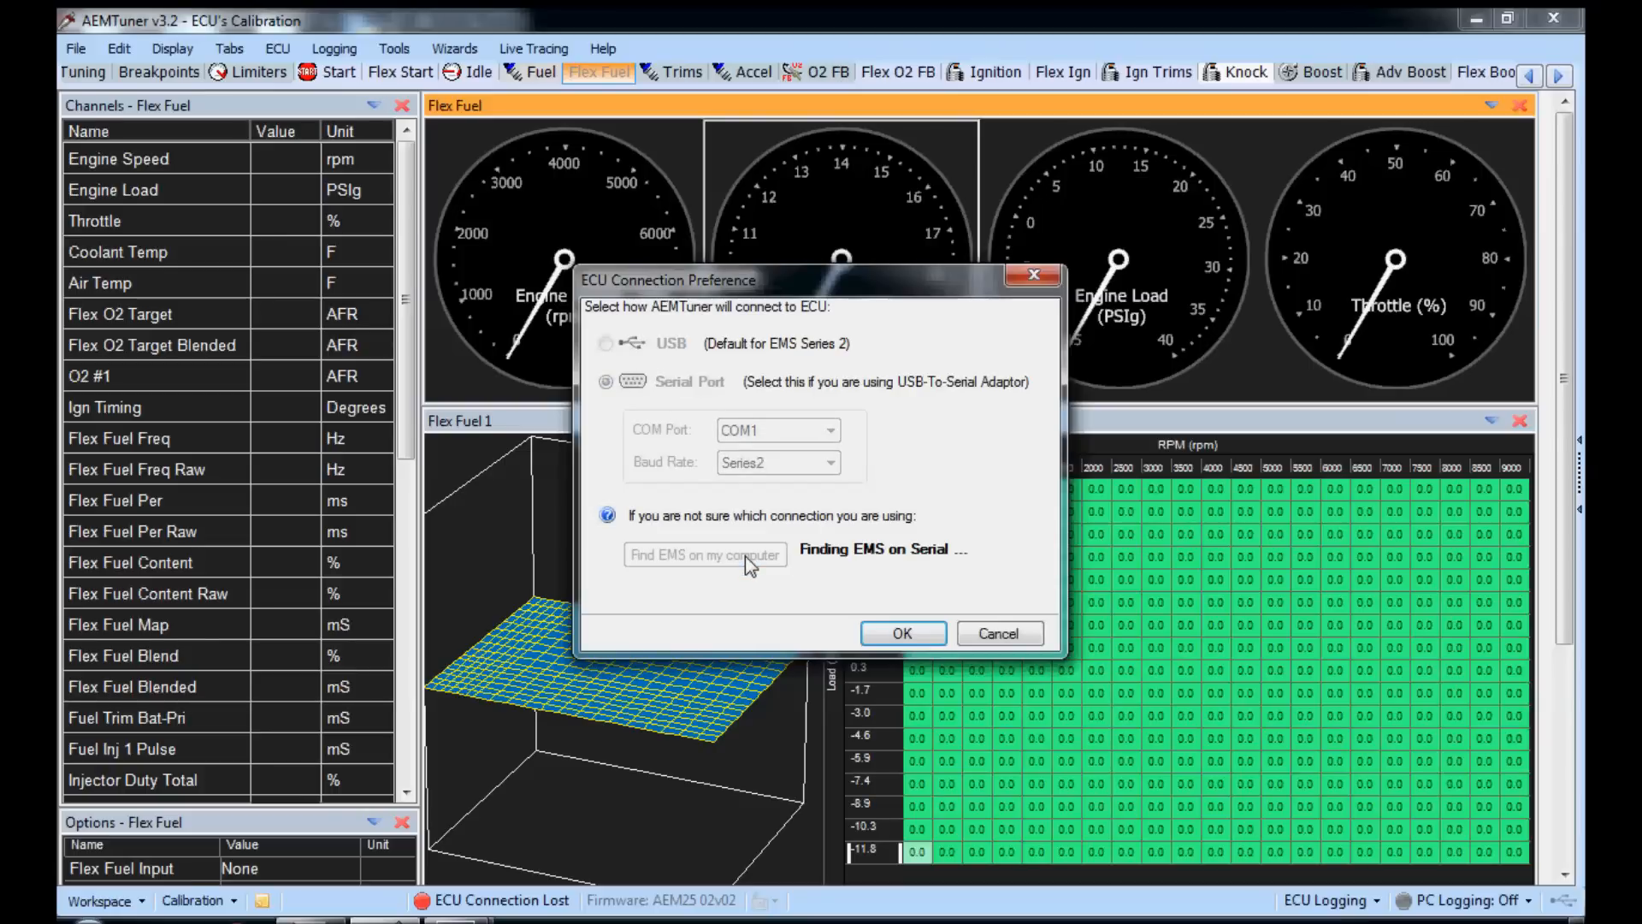
click(998, 636)
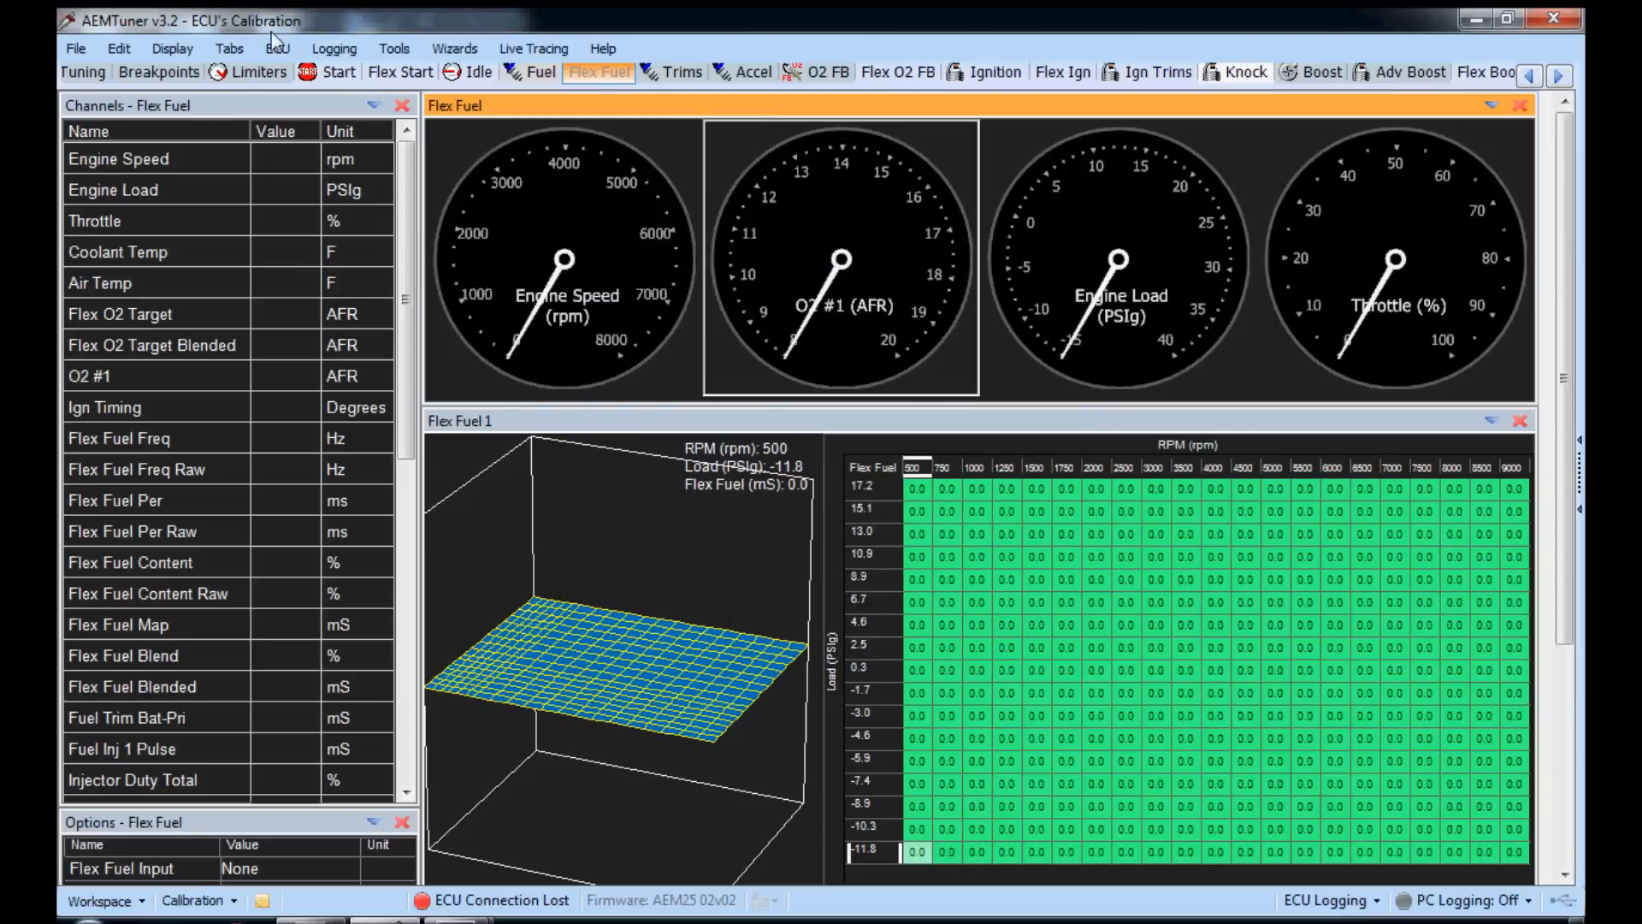
- Set the ECU connection preference to Serial Port (COM1, Series2) and save it with OK
click(277, 49)
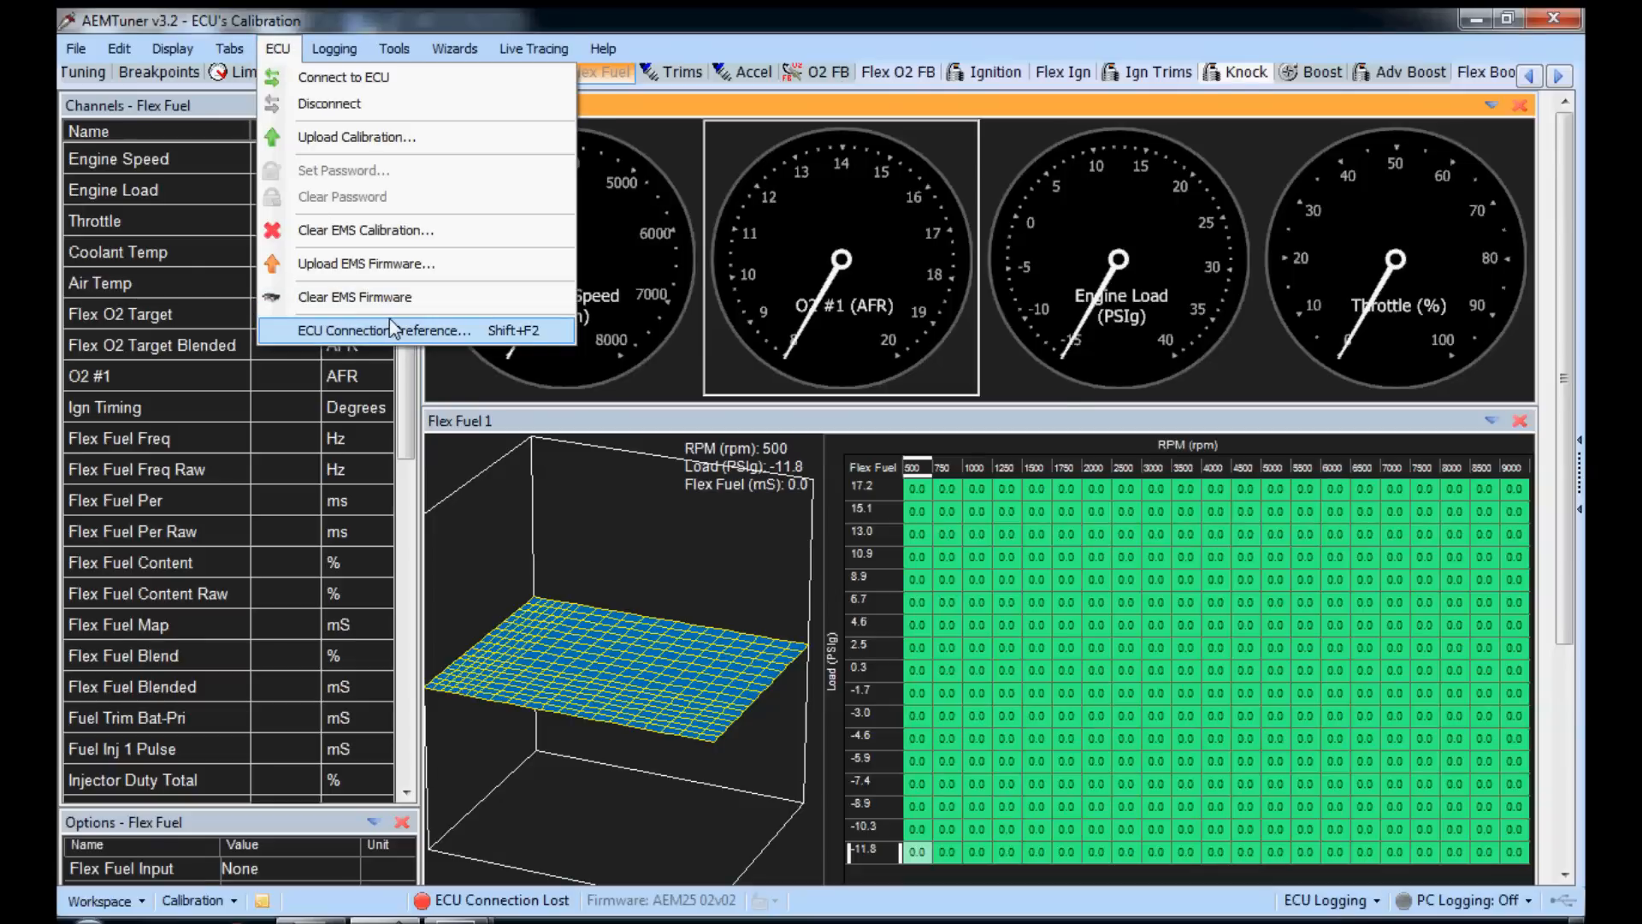
click(392, 331)
click(606, 383)
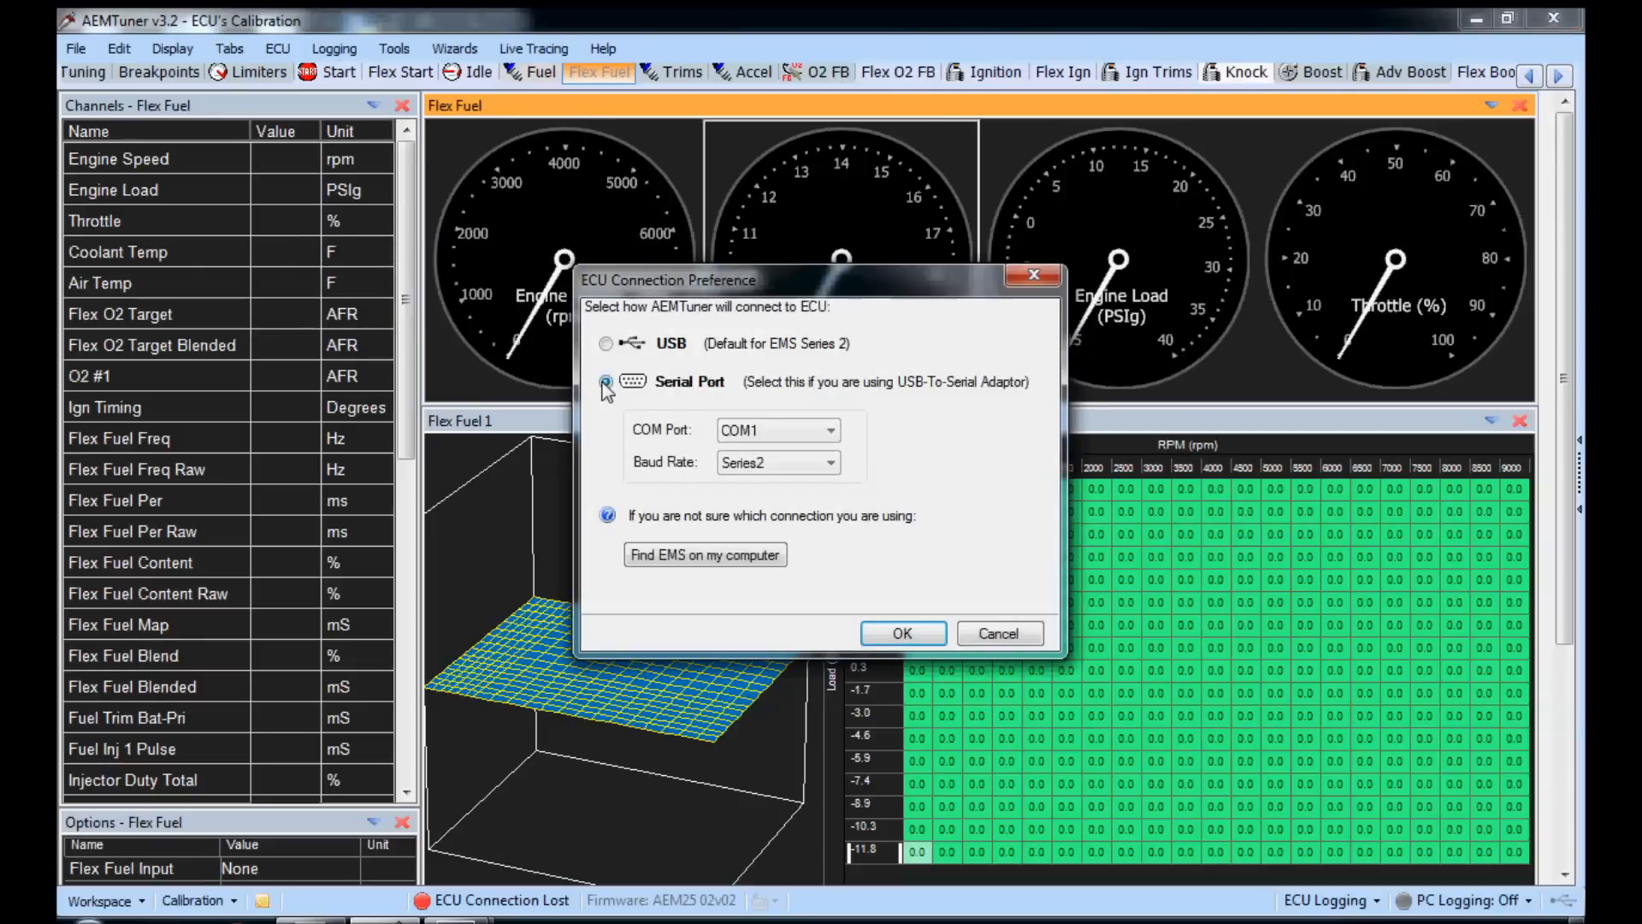
click(903, 635)
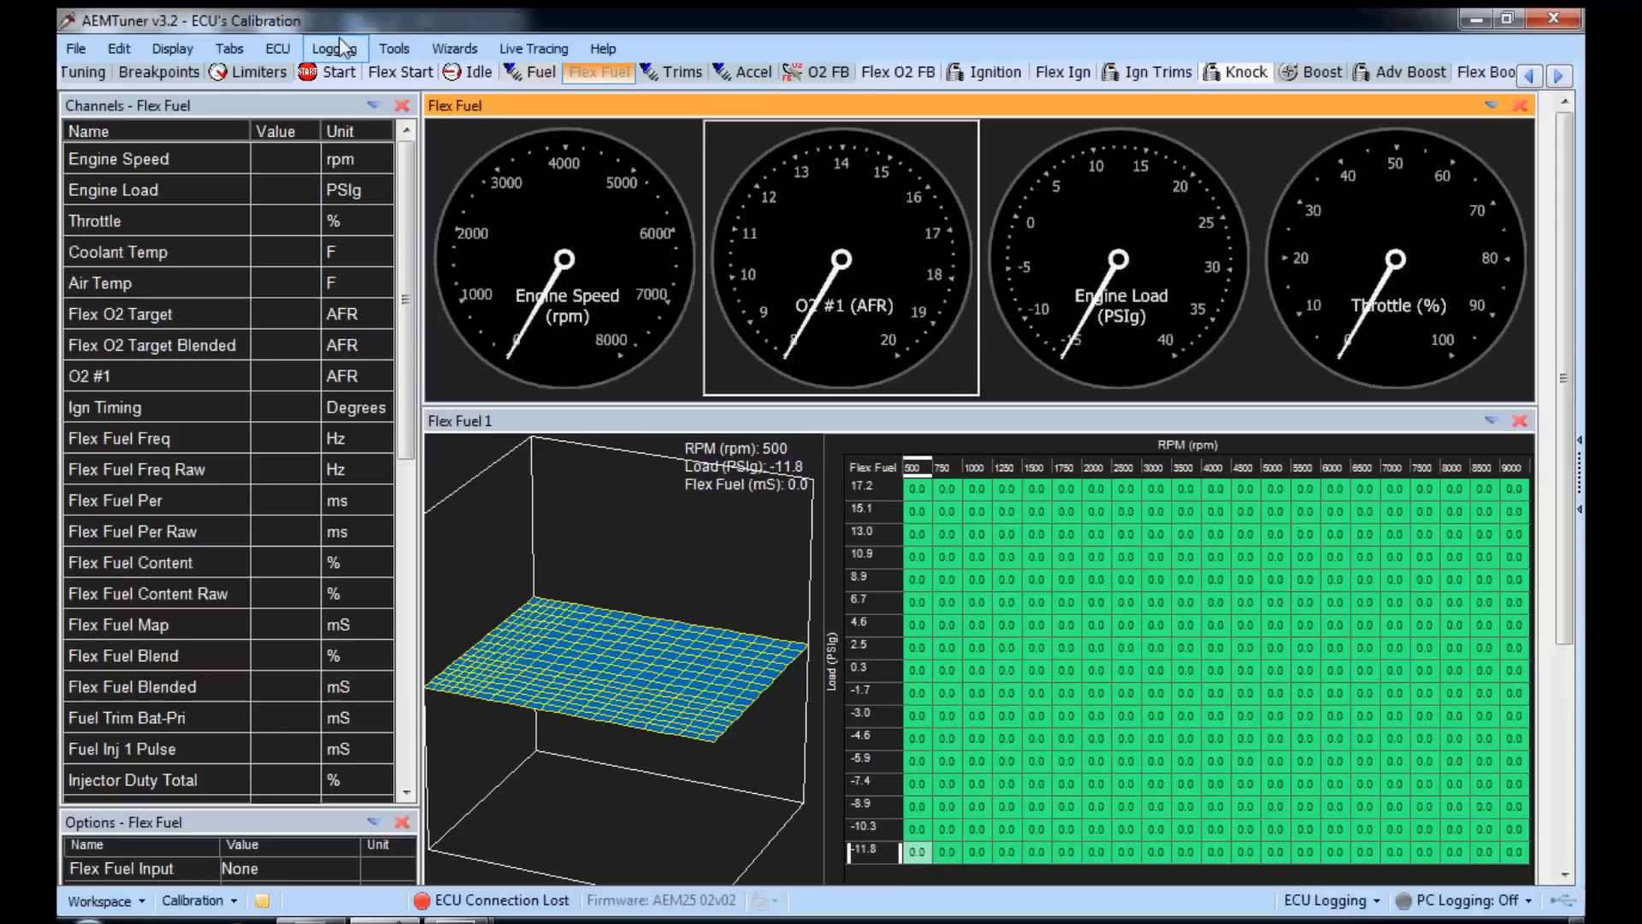
click(278, 49)
- Connect to the ECU, accept the Invalid Firmware warning and select firmware AEM25 02v02
click(328, 72)
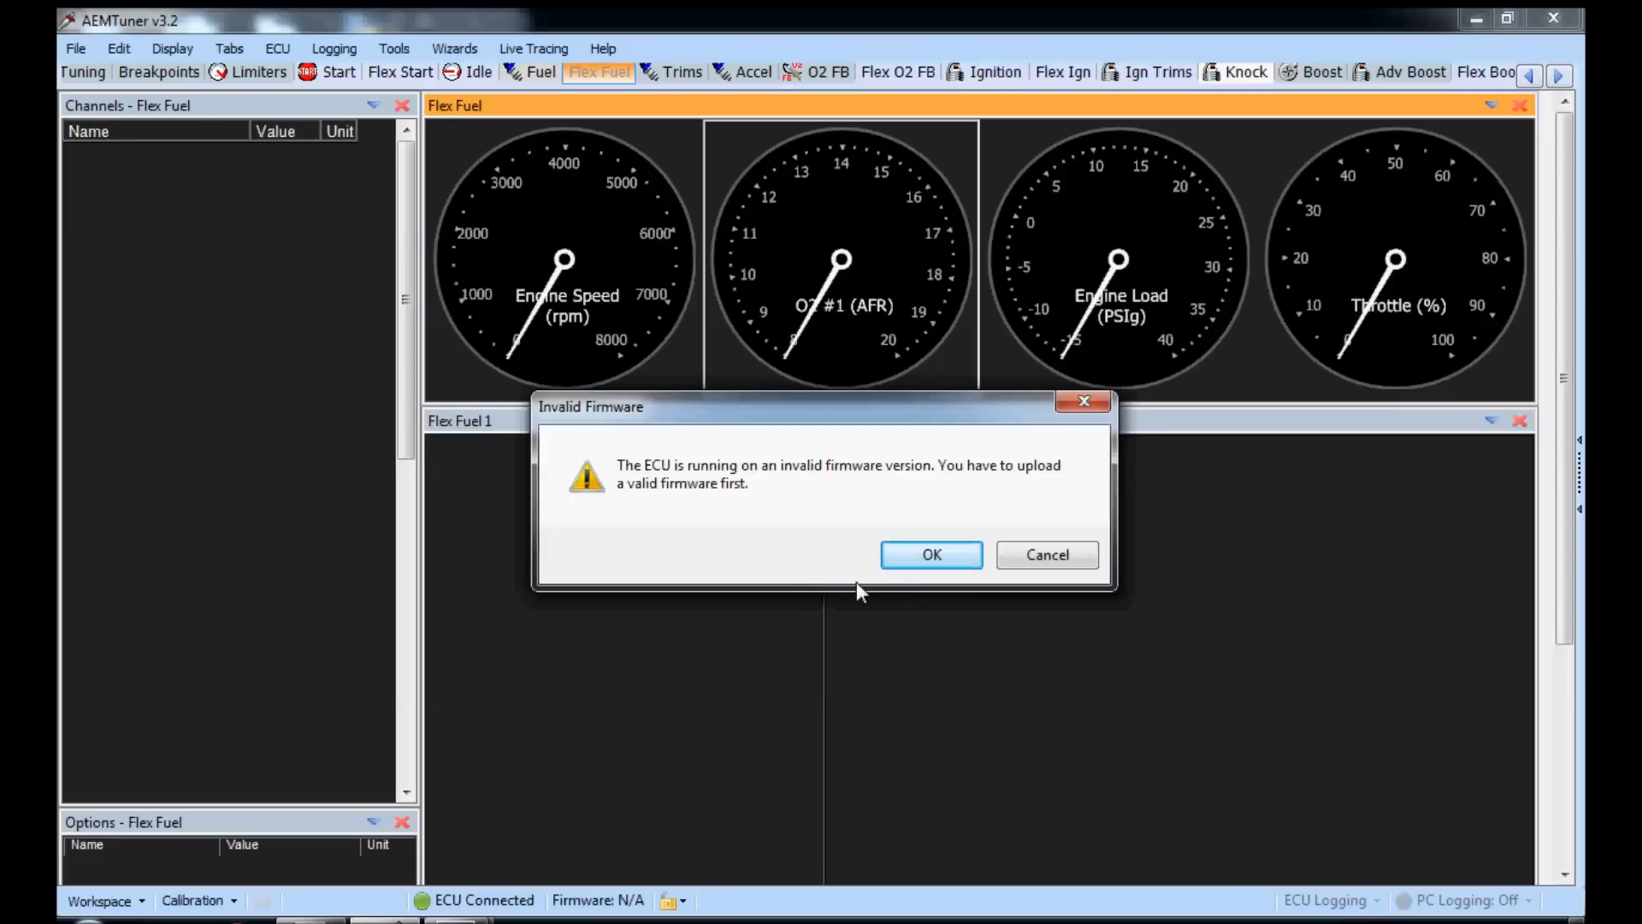
click(943, 552)
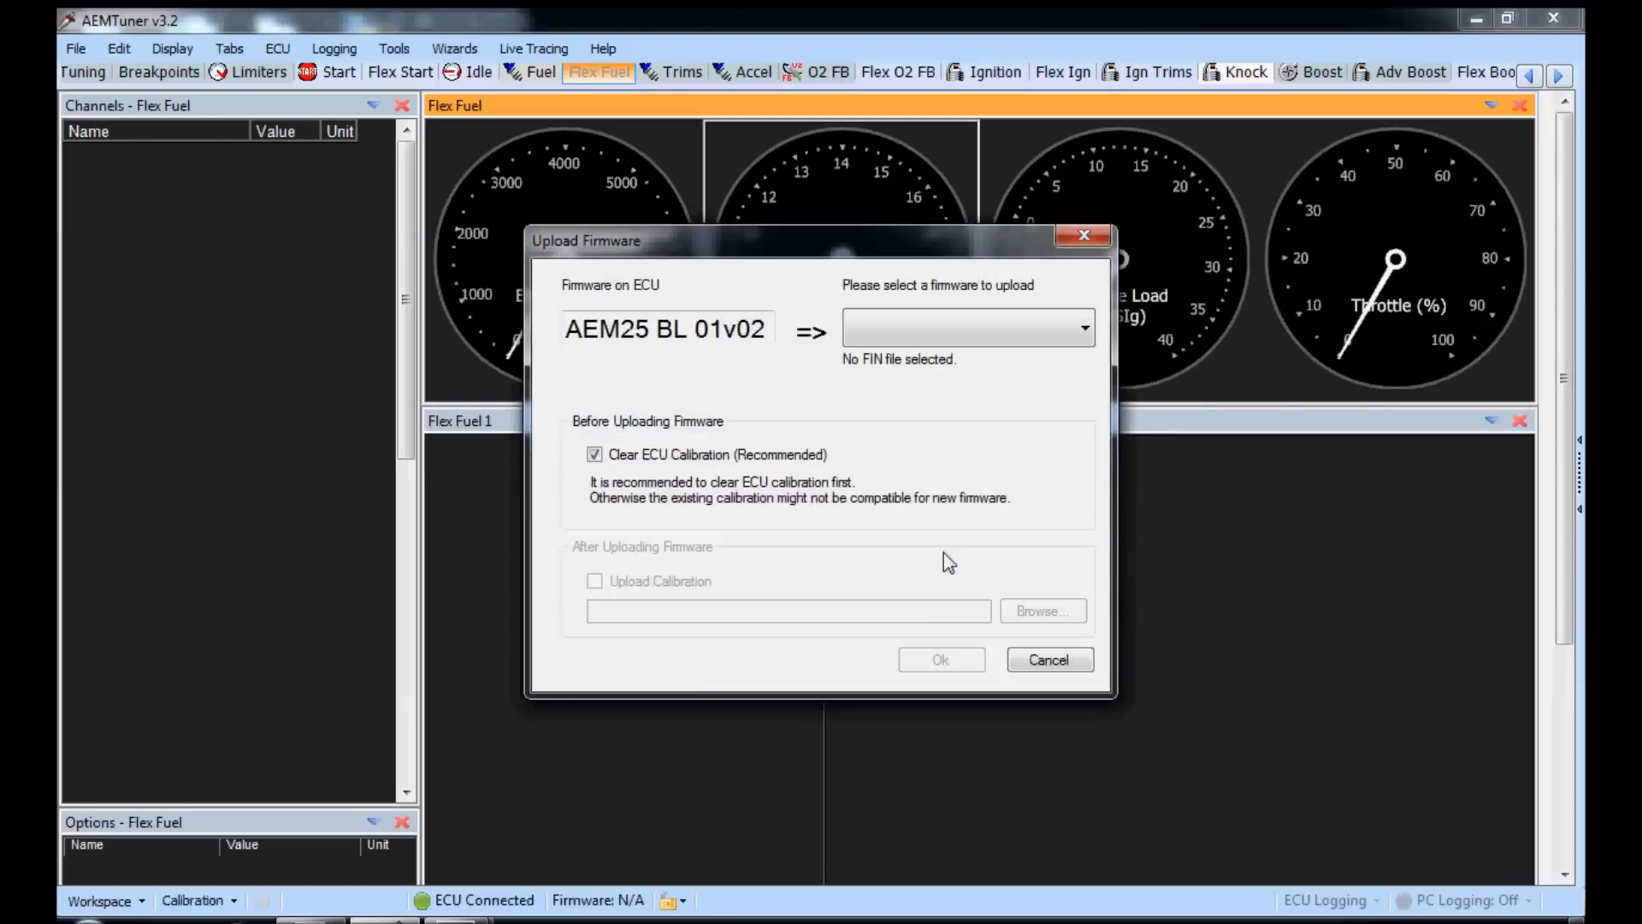
click(1084, 330)
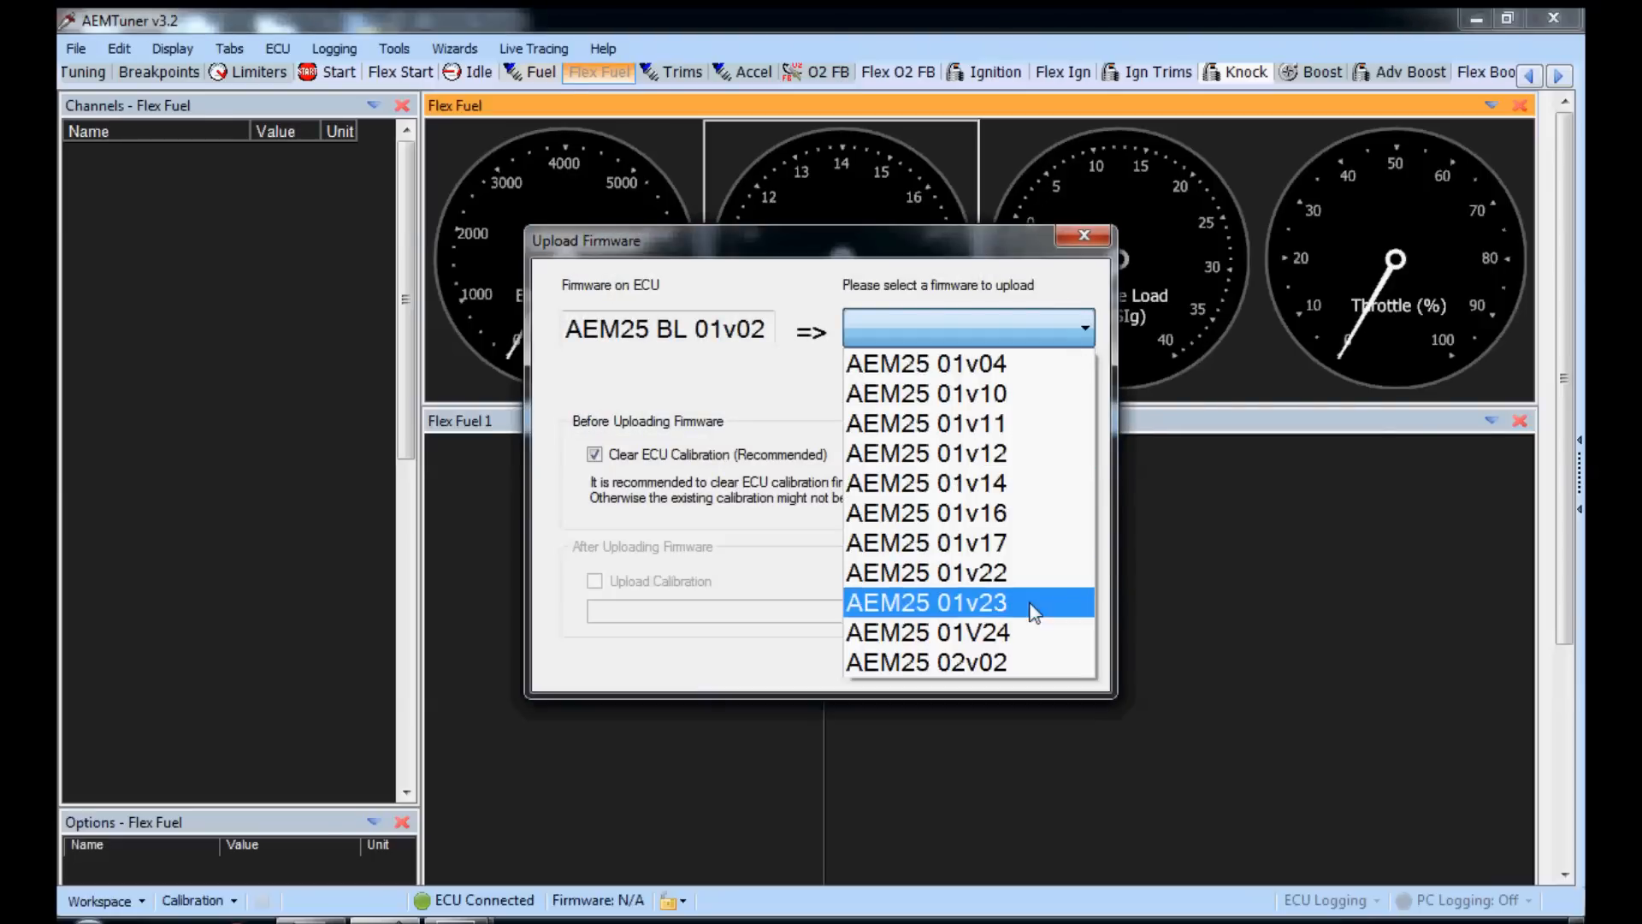
click(926, 662)
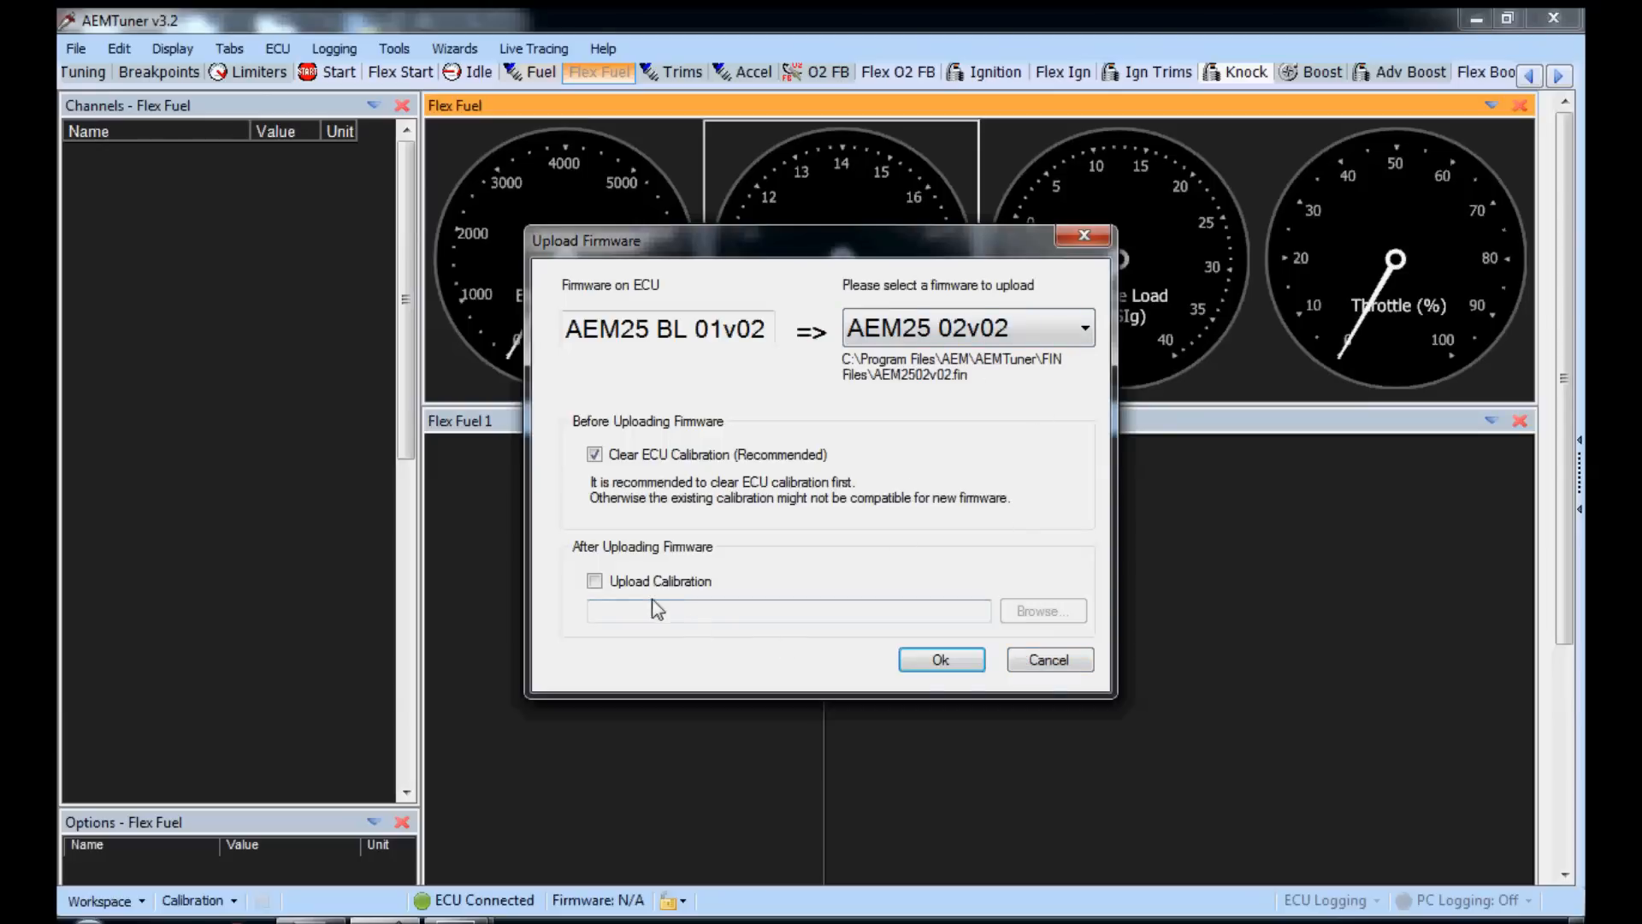
- Enable Upload Calibration, choose the Toyota .cal file and start the firmware and calibration upload
click(593, 581)
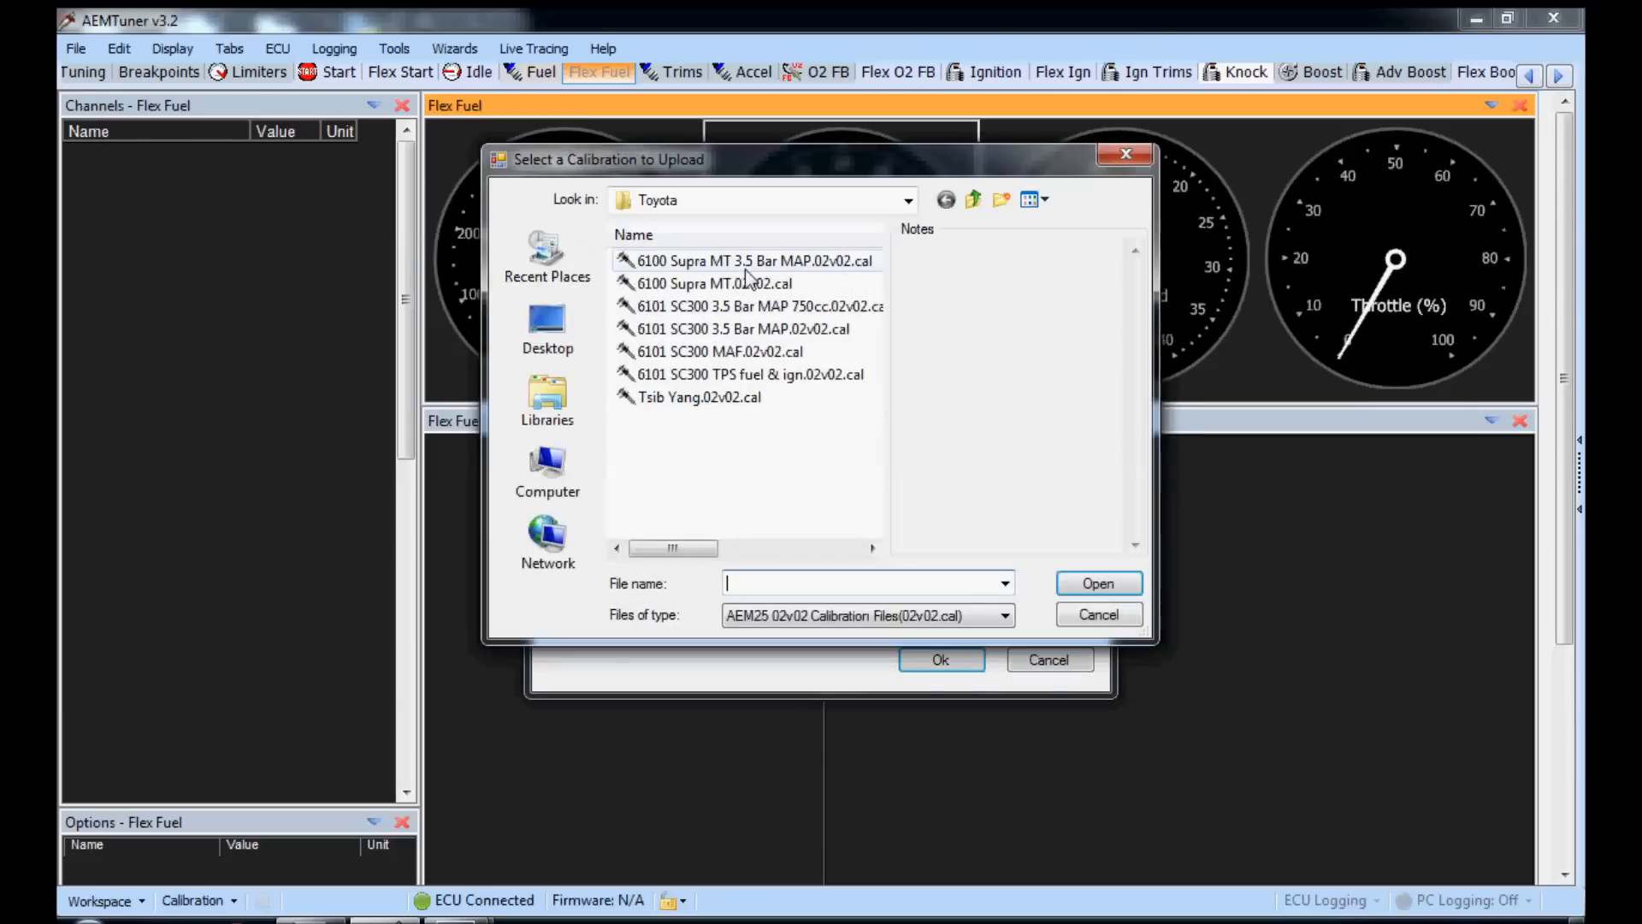
double_click(746, 261)
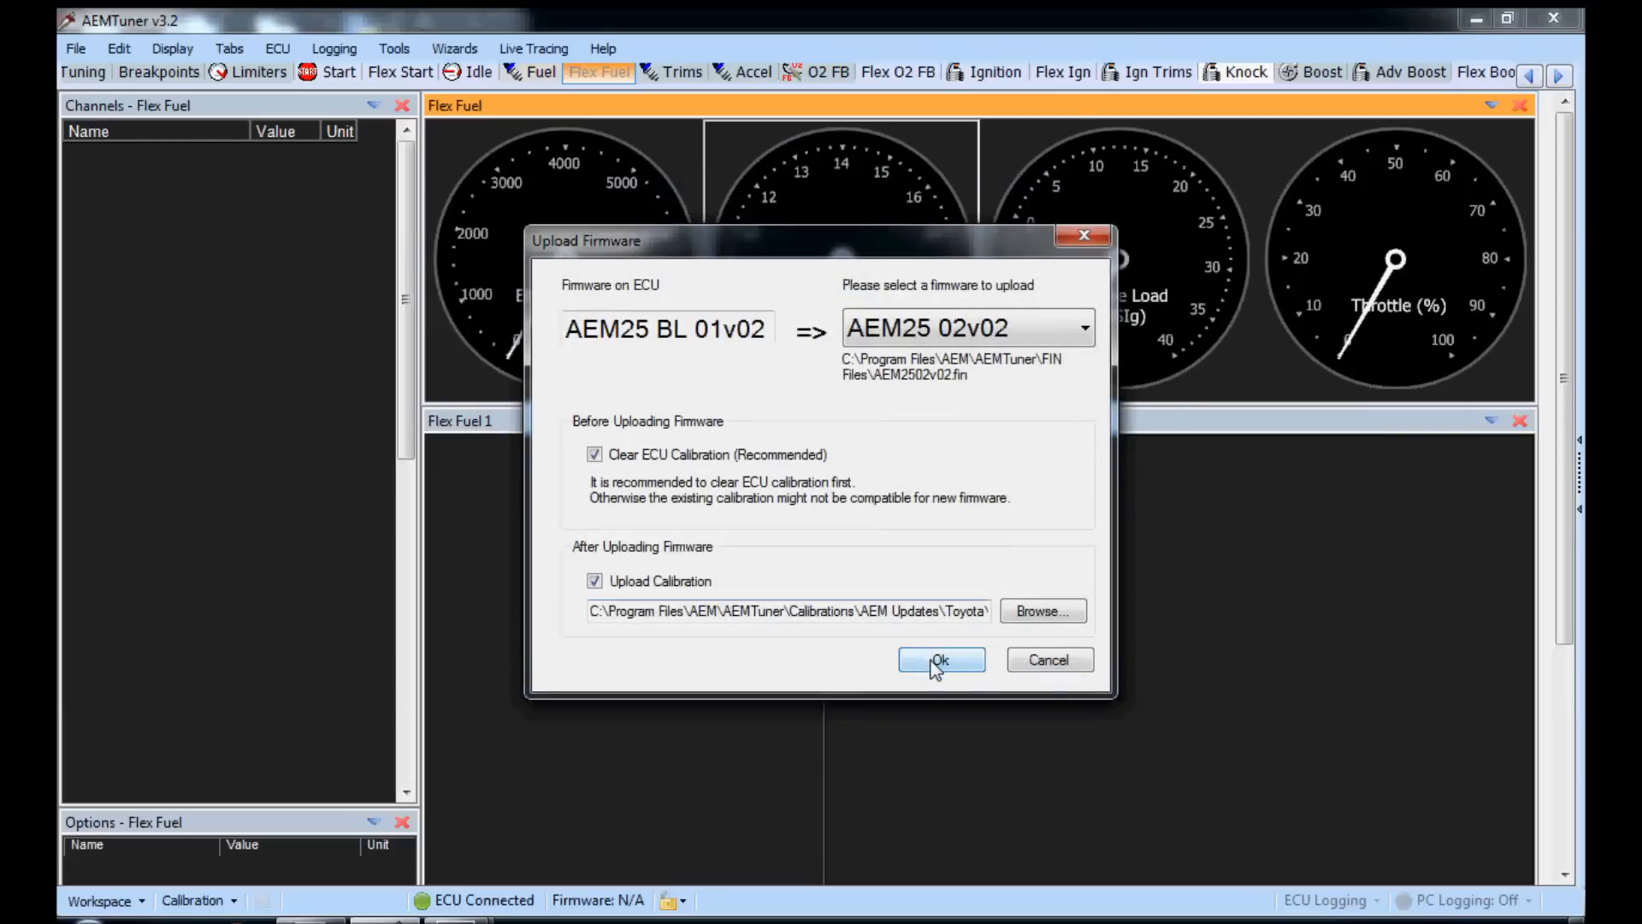
click(938, 661)
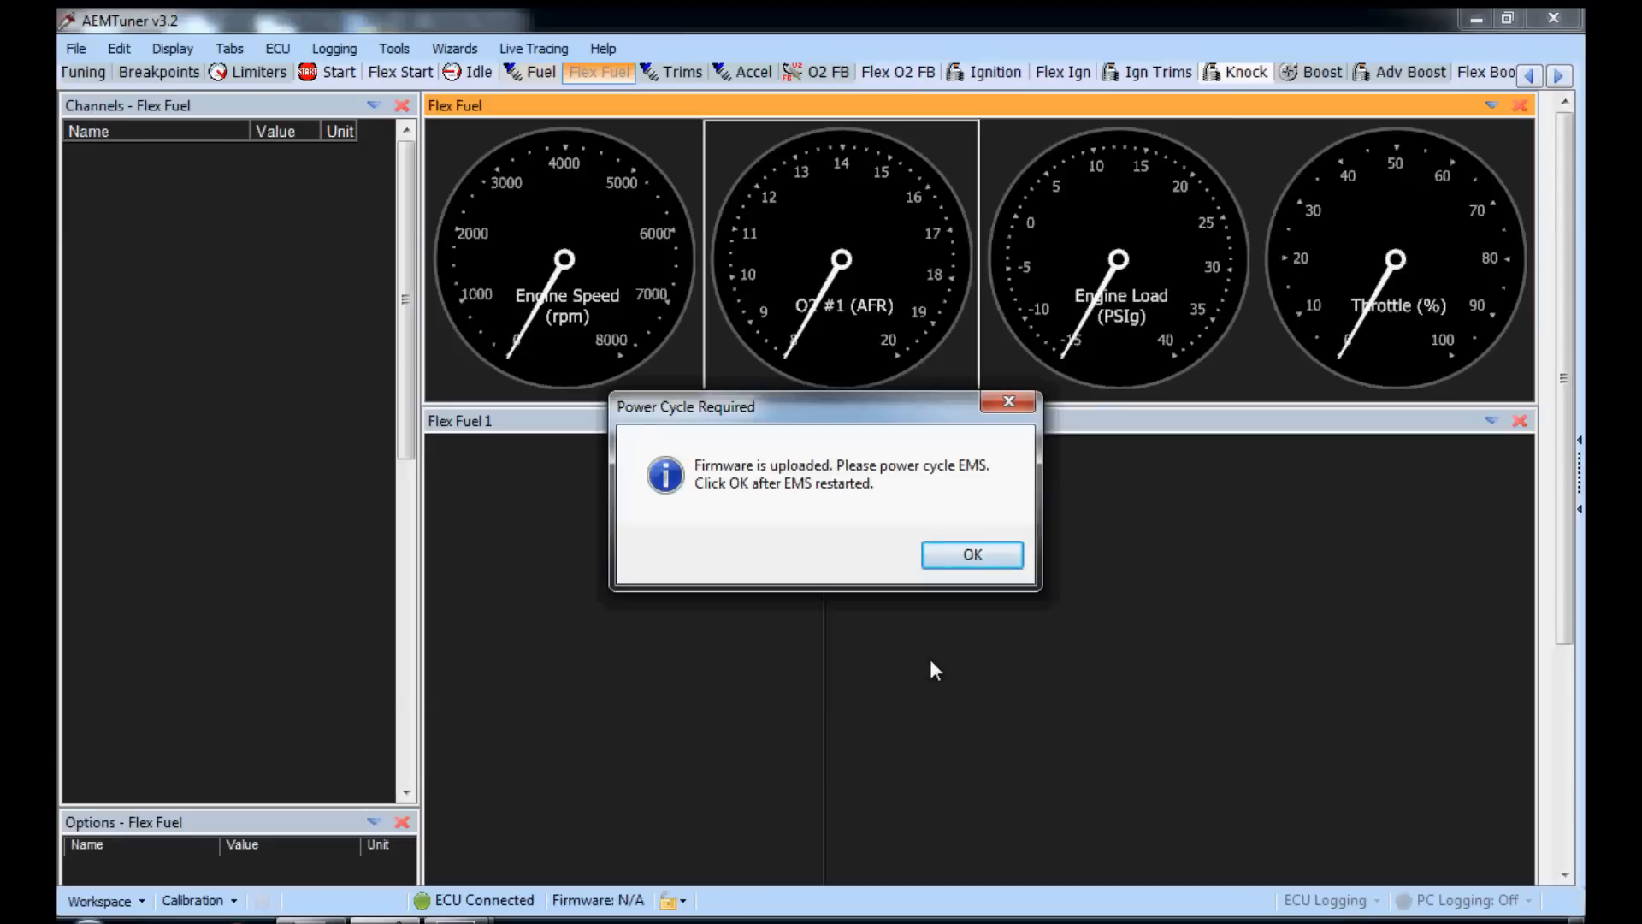
- Confirm the Power Cycle Required prompt so AEMTuner reconnects and receives the calibration
key(Return)
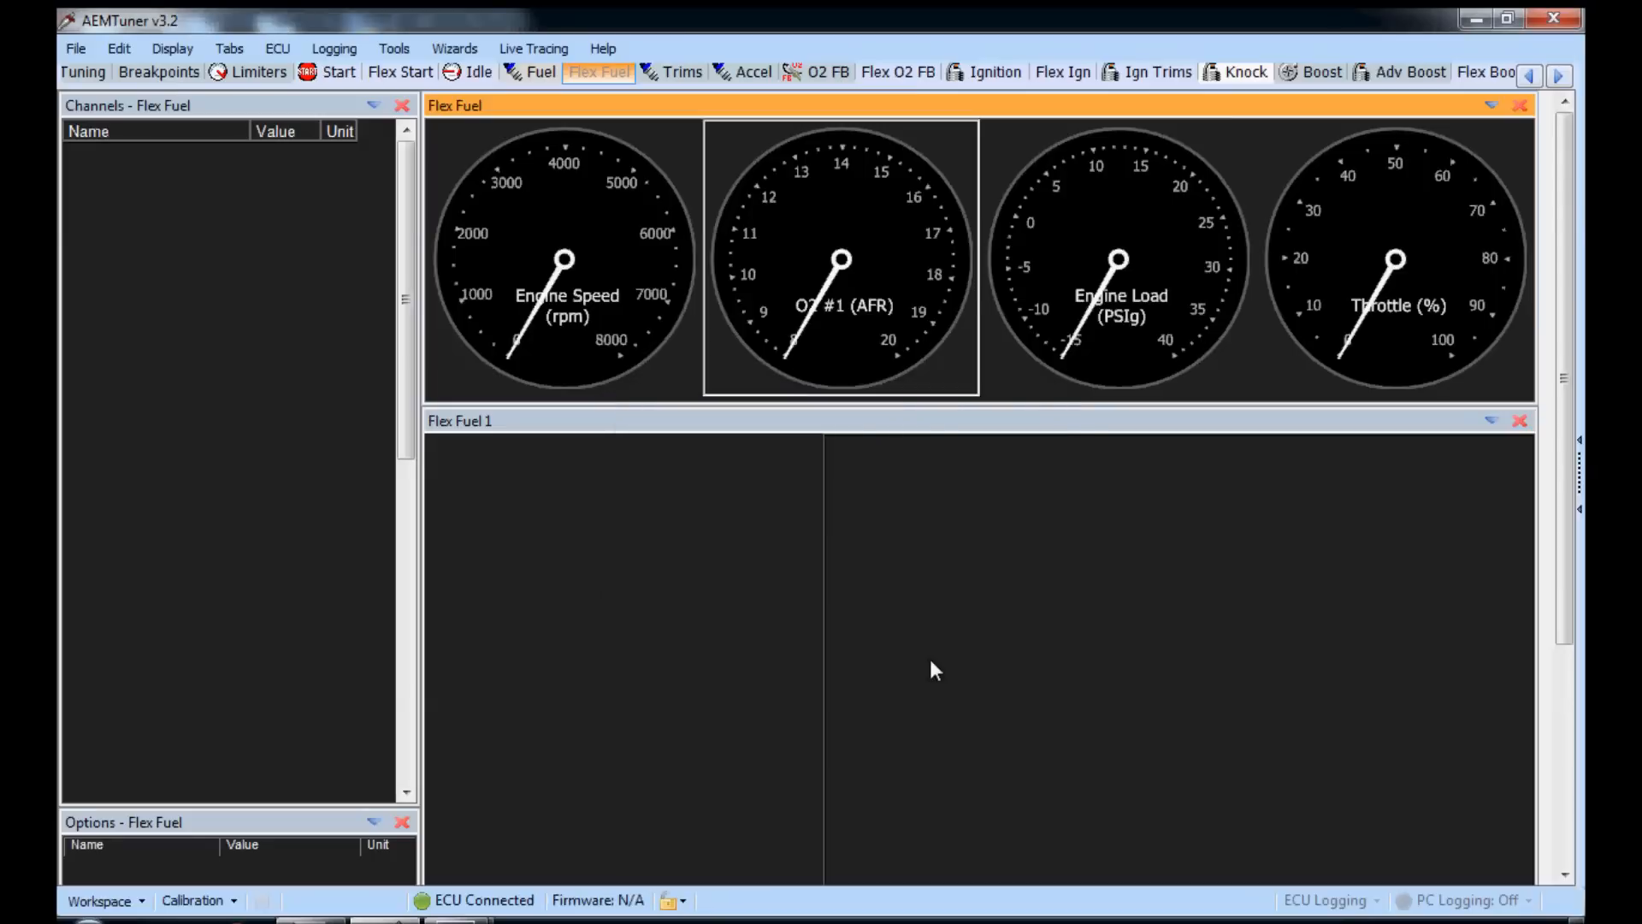